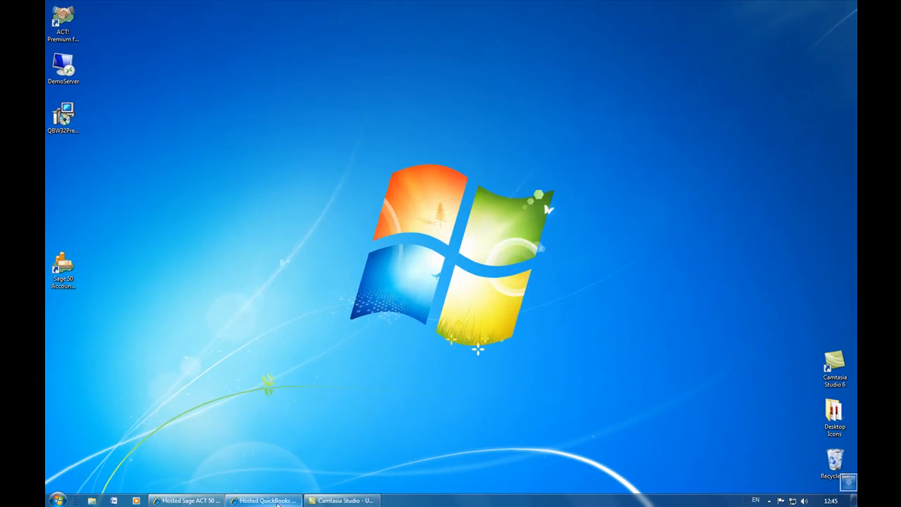
Bring up the Hosted QuickBooks browser window, maximize it, and open the QuickBooks page among the site's hosting pages
mouse_move(309, 506)
left_click(279, 453)
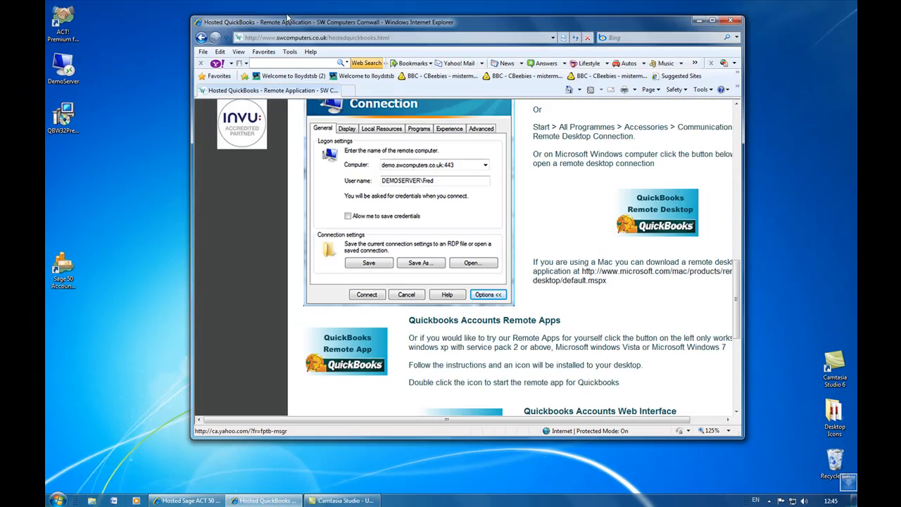
double_click(303, 23)
scroll(176, 211, "up", 8)
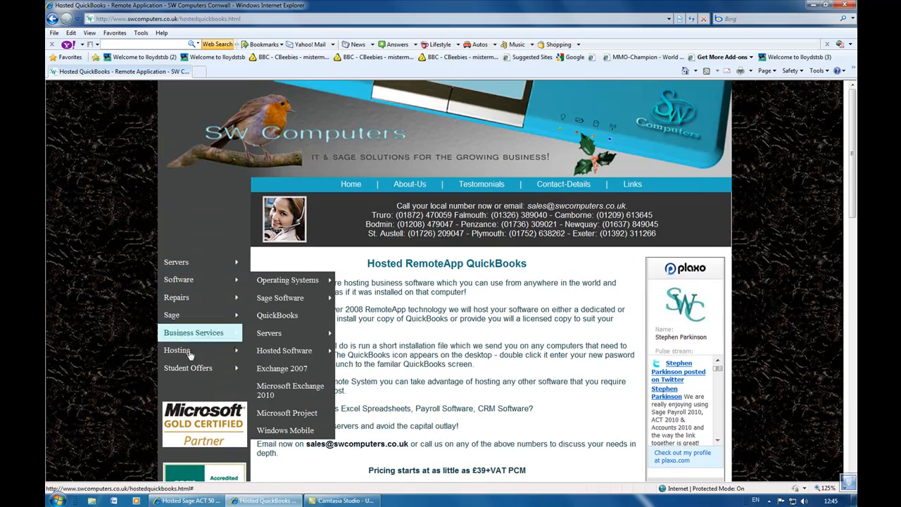
mouse_move(187, 353)
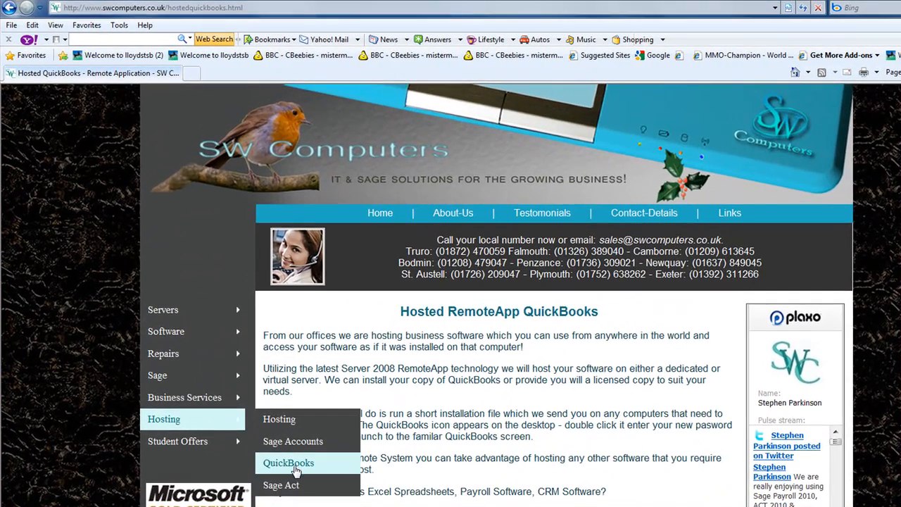
left_click(285, 438)
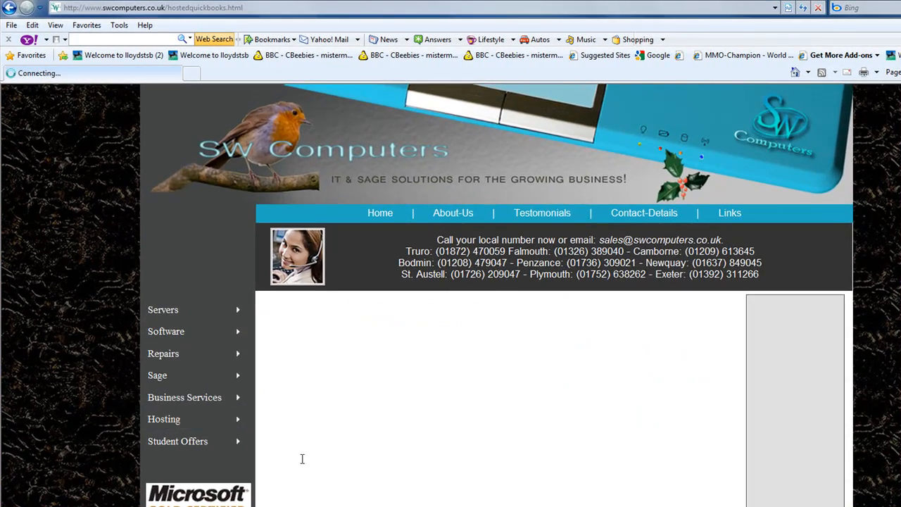
Examine the demo connection address, username and password, the Remote Desktop instructions, and the Remote App option on the QuickBooks page
scroll(314, 456, "down", 5)
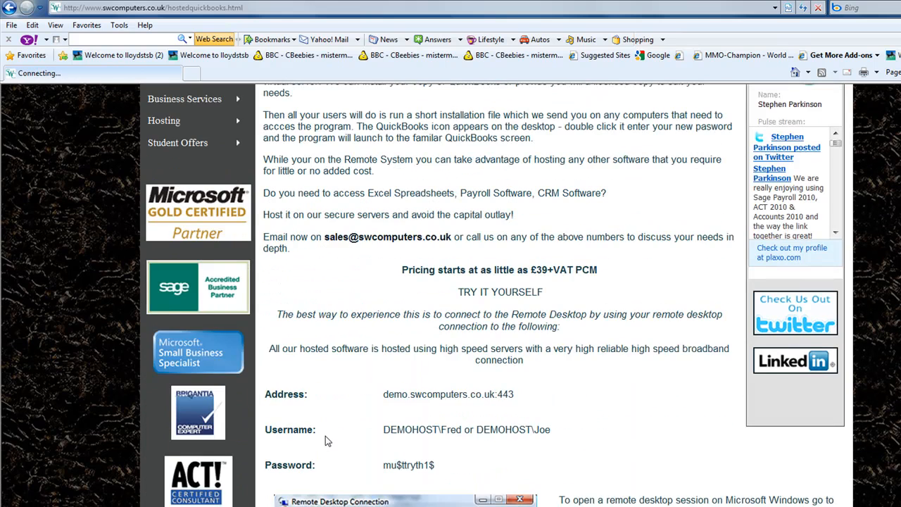
left_click_drag(435, 389, 271, 325)
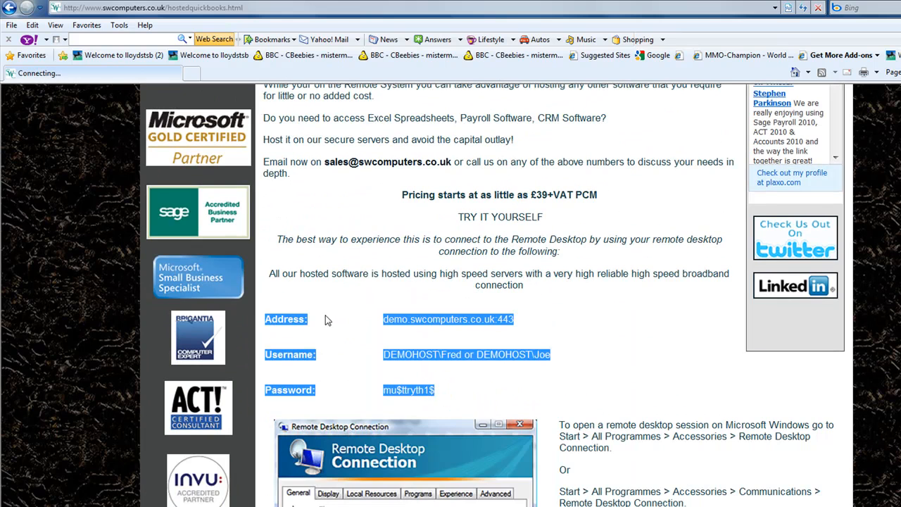
left_click(449, 389)
left_click_drag(384, 354, 532, 354)
triple_click(451, 393)
left_click(448, 393)
scroll(459, 396, "down", 3)
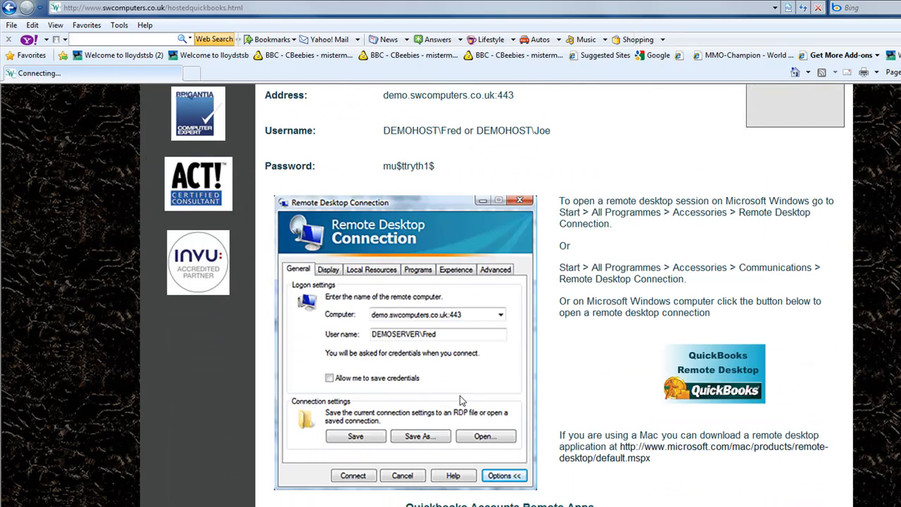
scroll(476, 397, "down", 3)
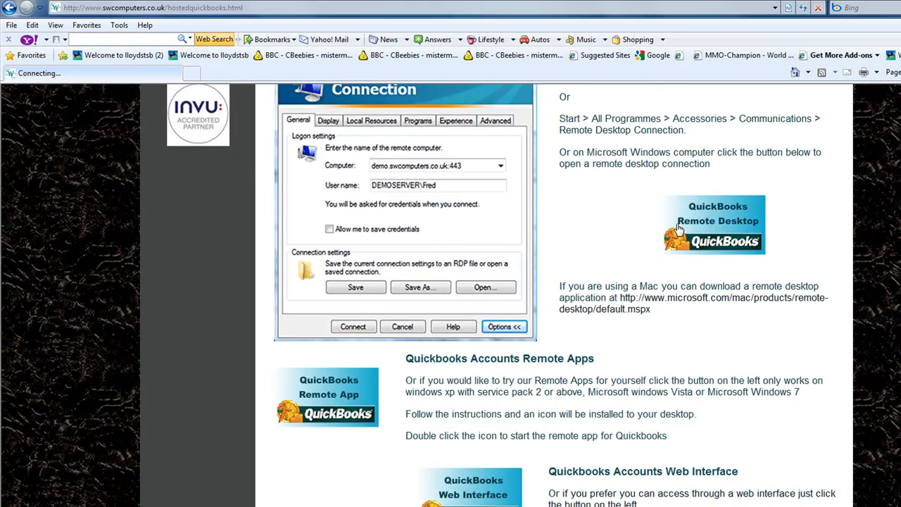
Download the QuickBooks Remote App installer QBW32PremierAccountant.msi through the browser, bypassing the download manager, and save it over the existing Desktop copy
left_click(328, 385)
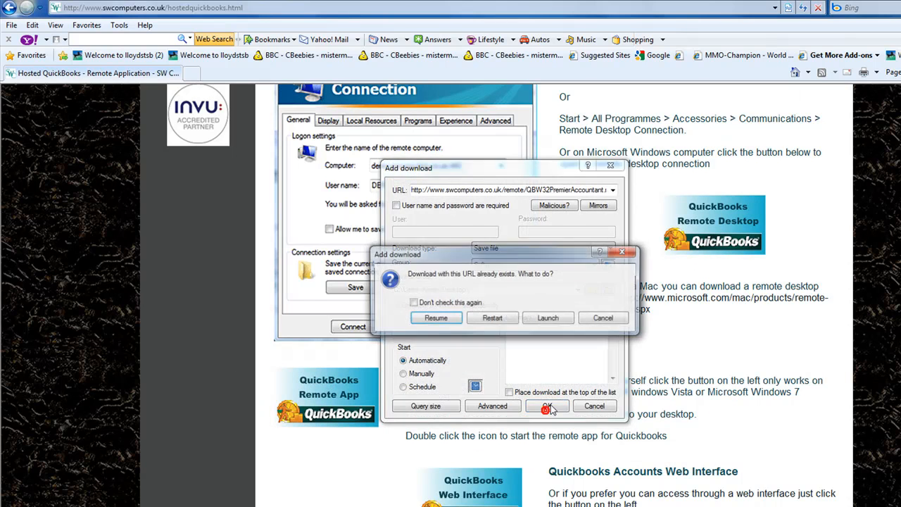
left_click(604, 319)
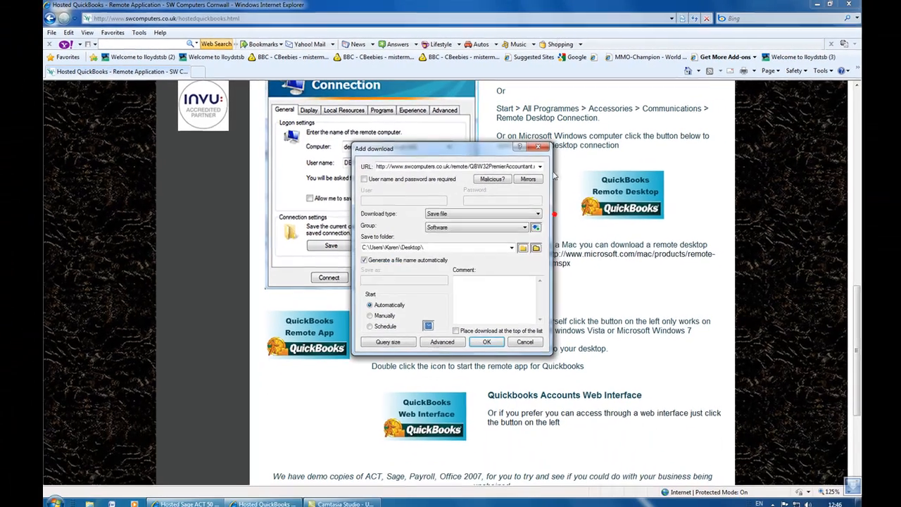
left_click(539, 147)
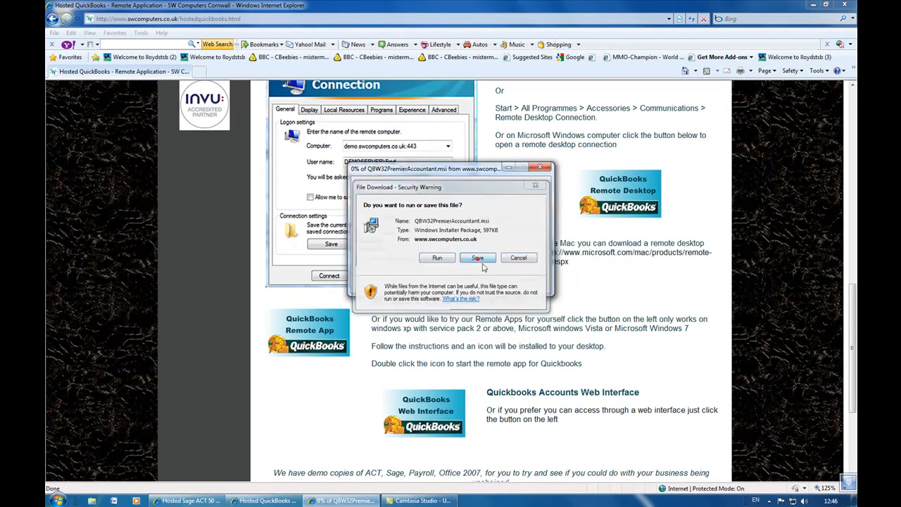
left_click(529, 260)
left_click(675, 416)
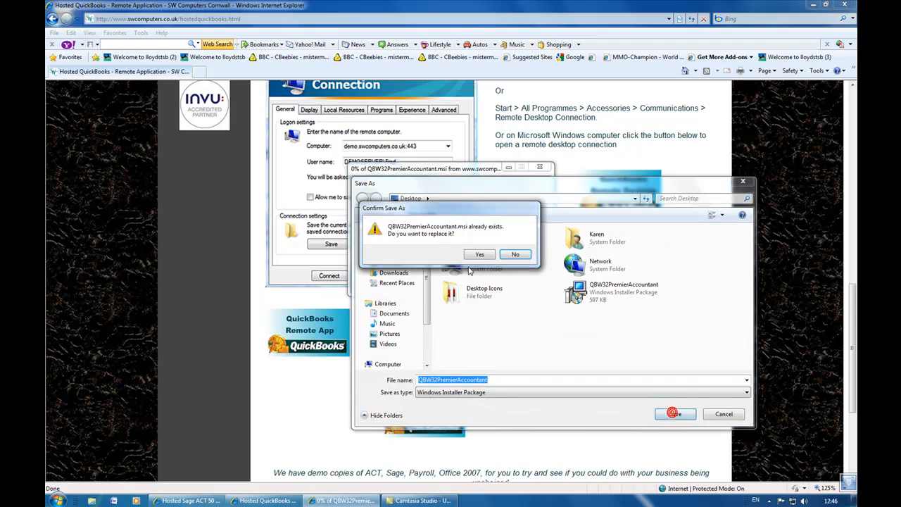
left_click(512, 256)
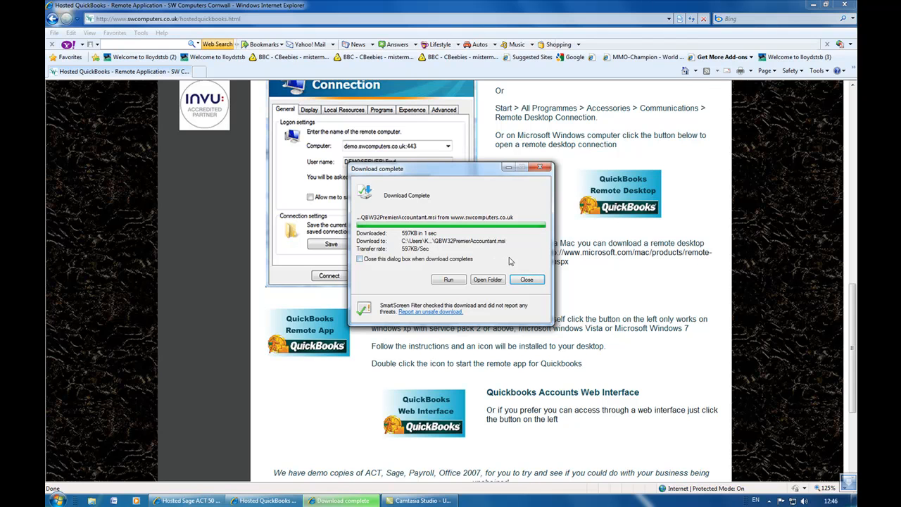
left_click(528, 280)
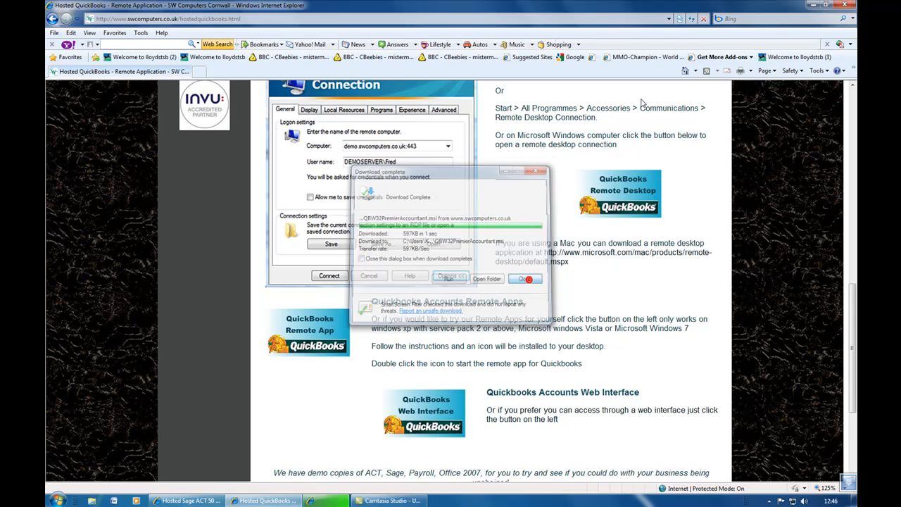
Run the QBW32PremierAccountant installer from the desktop and return its icon to the column of desktop icons
left_click(814, 6)
left_click_drag(75, 133, 184, 134)
double_click(181, 132)
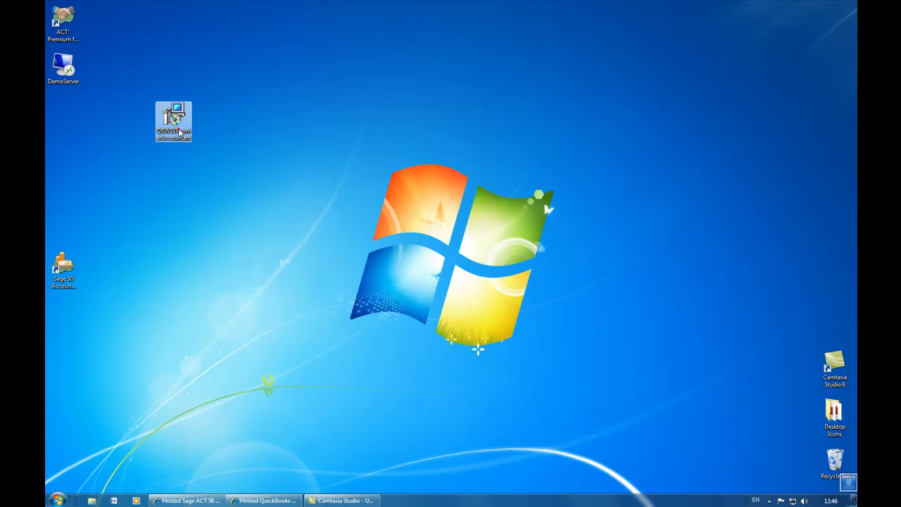
left_click(479, 261)
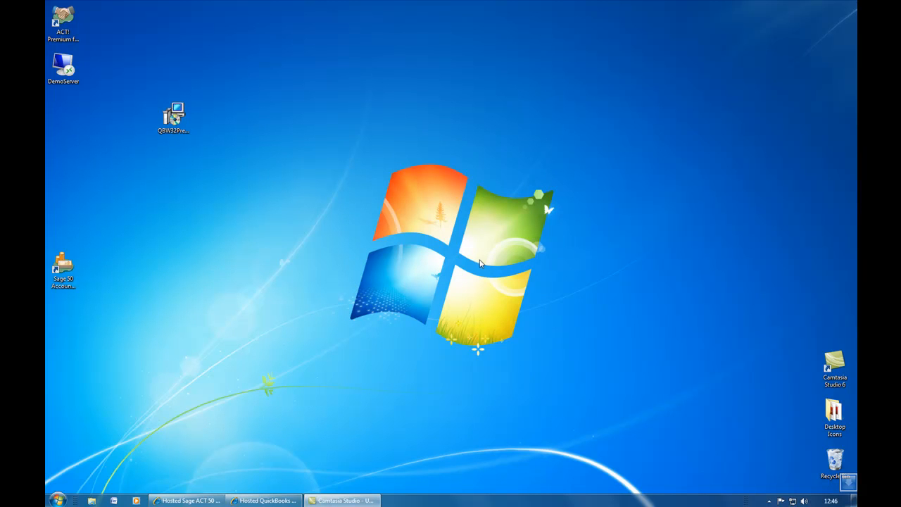
left_click_drag(174, 116, 63, 117)
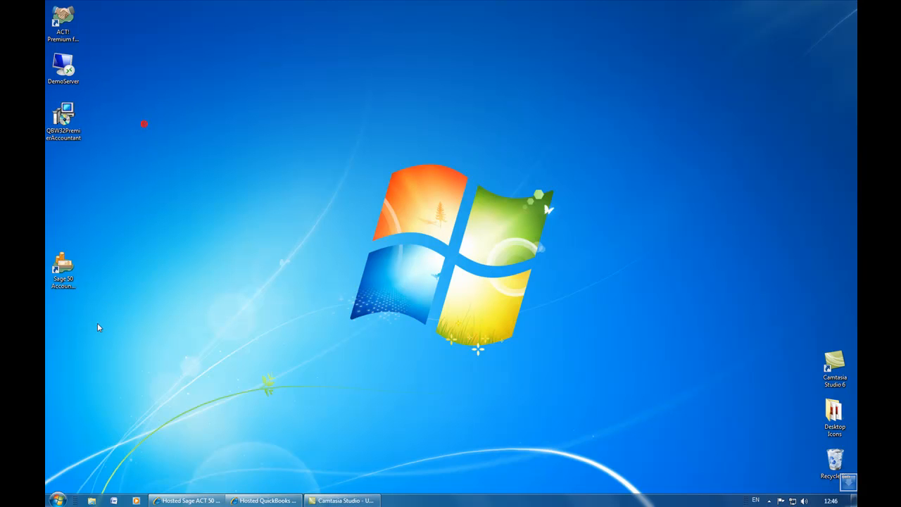
Place a QuickBooks Premier 2008 shortcut from the Remote Programs group onto the desktop, under the installer icon
left_click(55, 497)
left_click(79, 461)
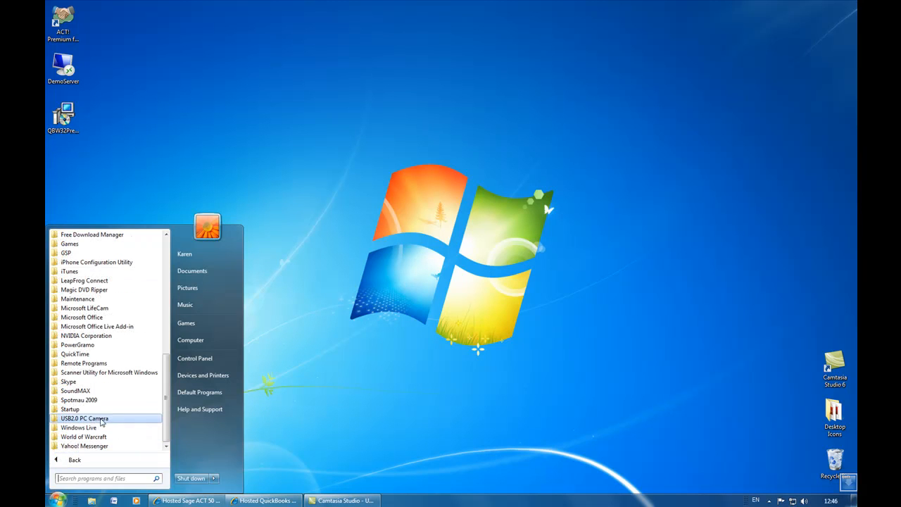
left_click(83, 363)
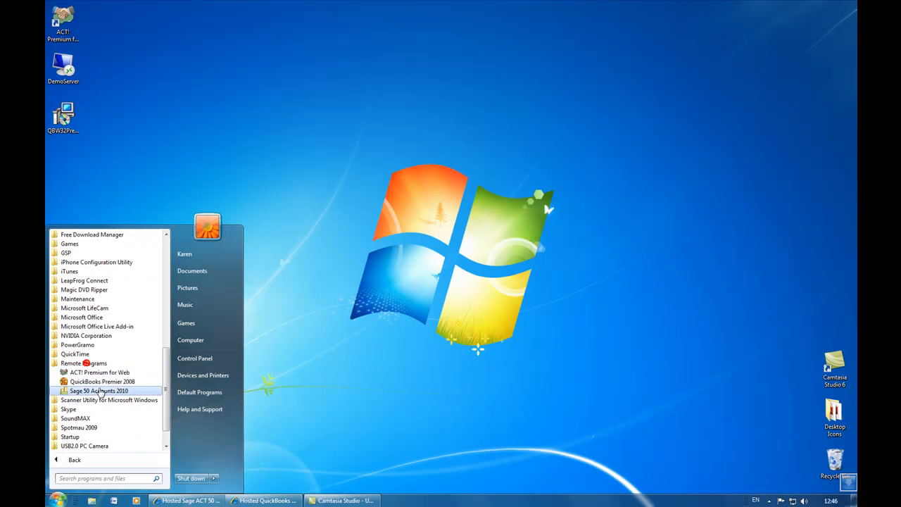
left_click_drag(81, 381, 62, 168)
left_click(178, 205)
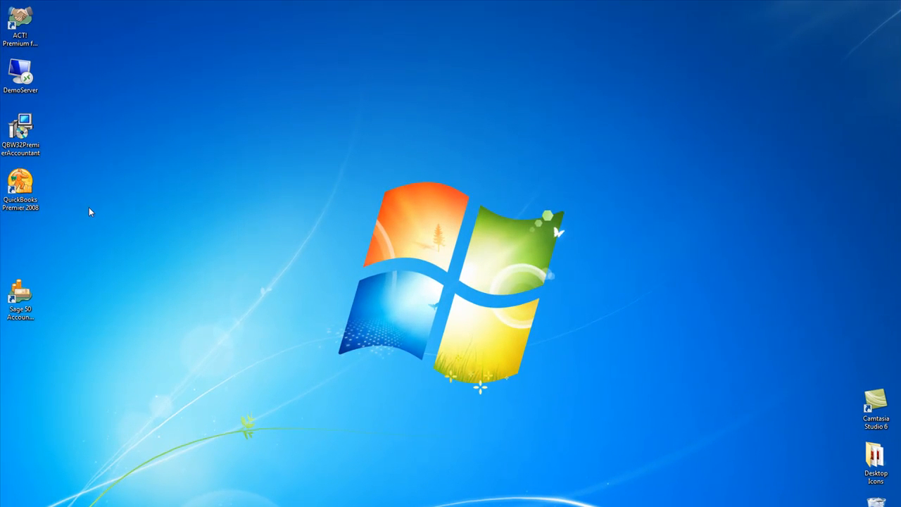
Arrange the ACT!, QuickBooks Premier 2008 and Sage 50 shortcuts in a separate desktop column and place DemoServer below the installer
left_click_drag(22, 302, 101, 192)
left_click(70, 242)
left_click(165, 196)
left_click_drag(20, 187, 143, 134)
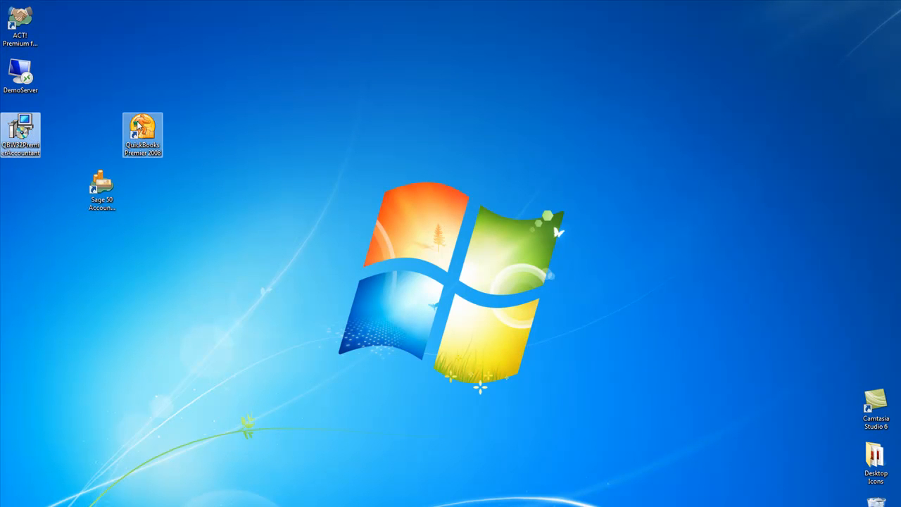
left_click(101, 186)
left_click_drag(102, 186, 142, 188)
left_click(199, 197)
left_click_drag(14, 85, 28, 232)
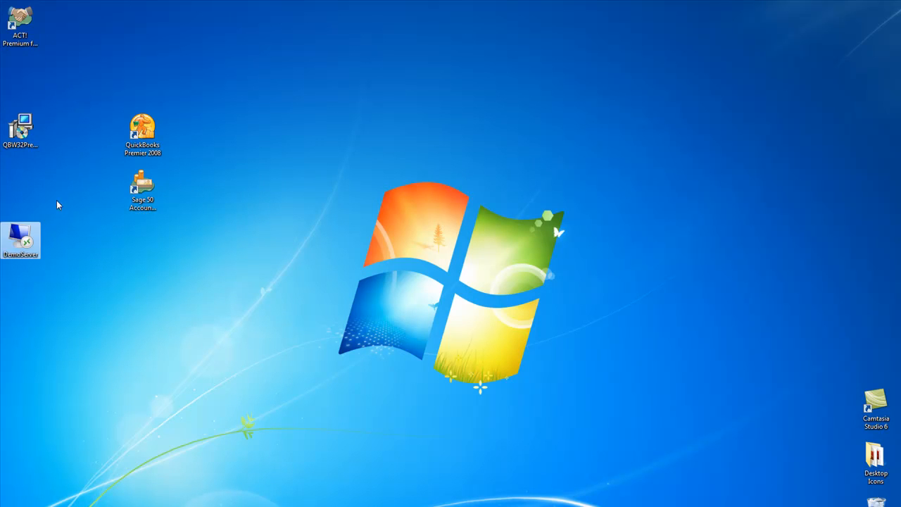
left_click(43, 196)
left_click_drag(17, 21, 141, 73)
left_click(203, 79)
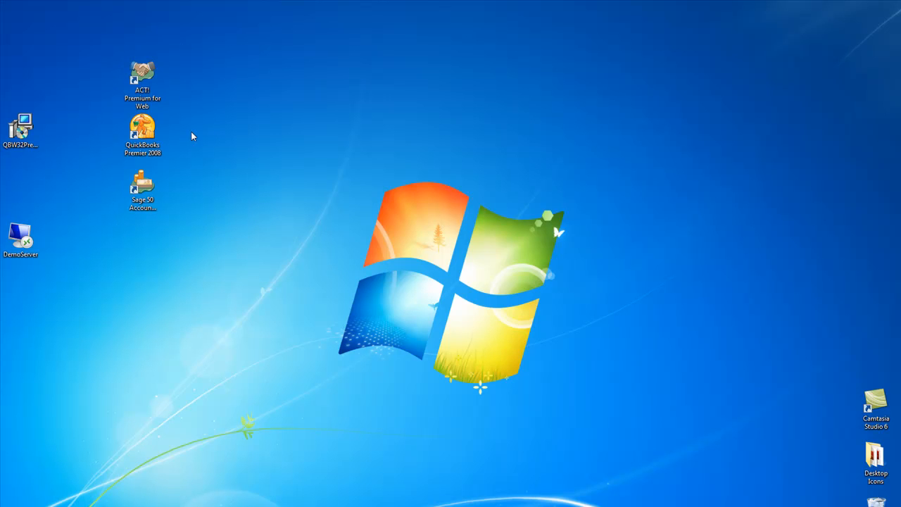
Launch the QuickBooks Premier 2008 remote app from its desktop shortcut and log in to SWC Demo Company
left_click(145, 189)
left_click(148, 141)
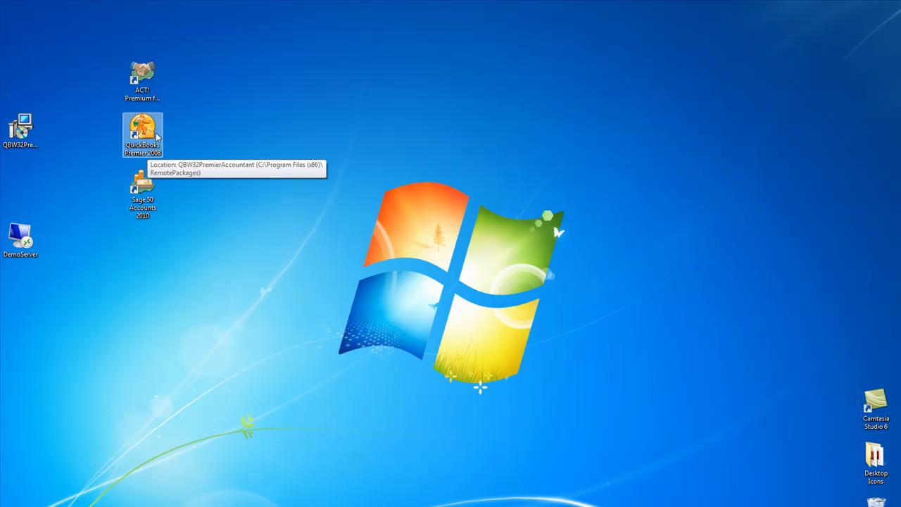
double_click(148, 145)
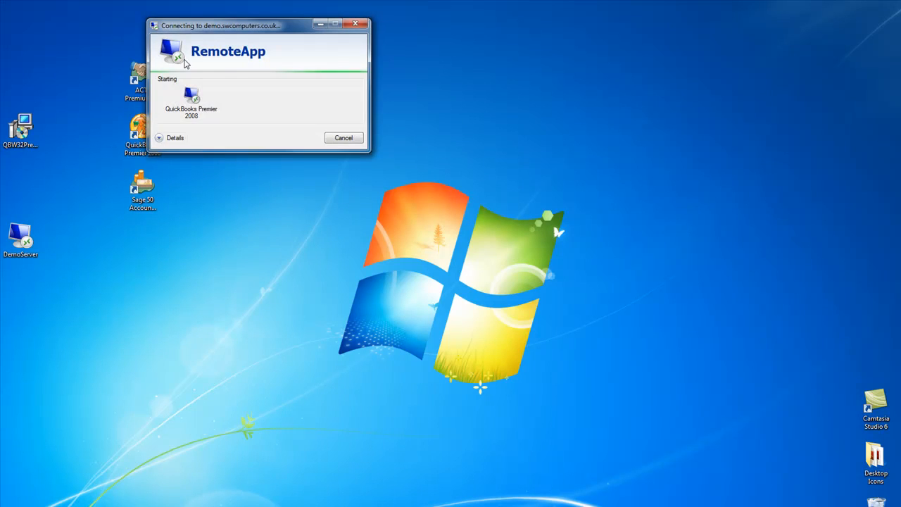
left_click_drag(208, 27, 251, 29)
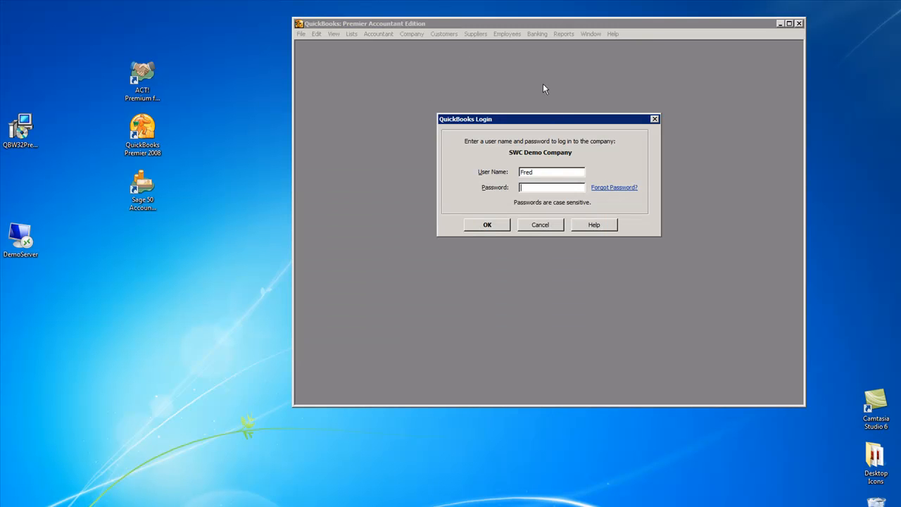
left_click(487, 226)
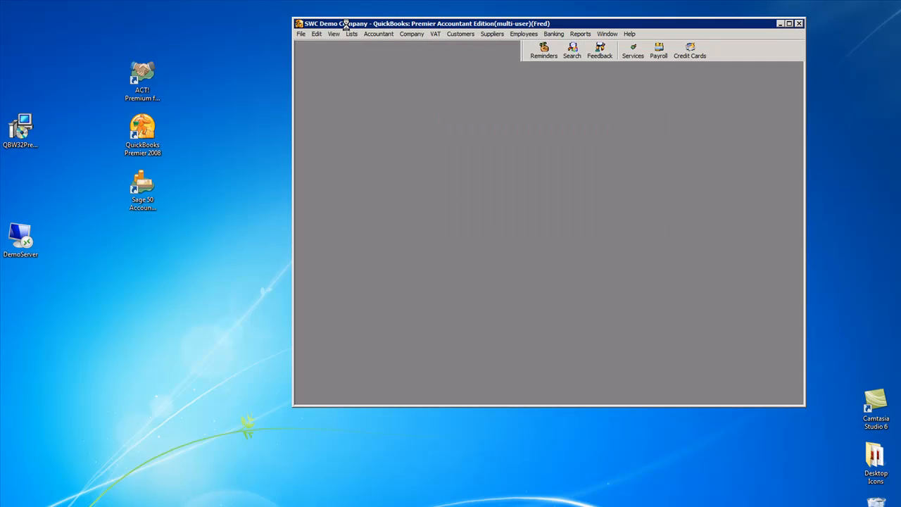
left_click(620, 282)
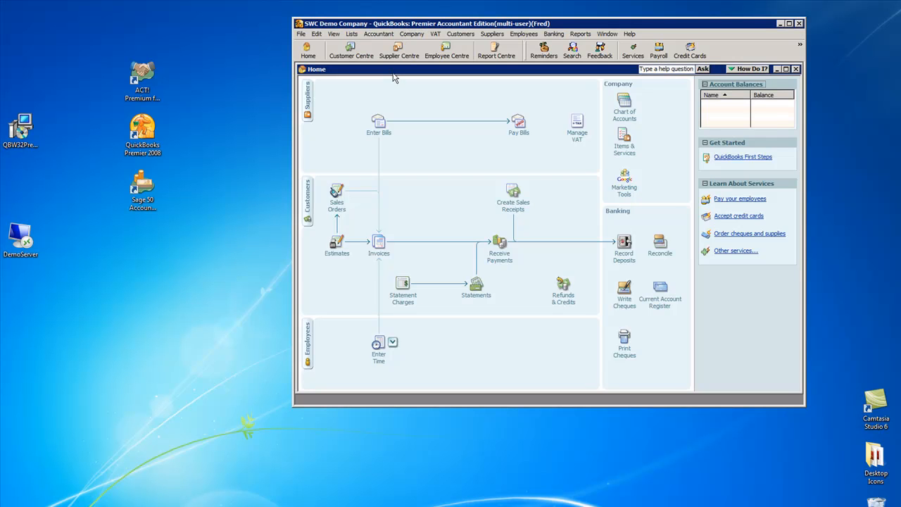
Maximize the Home page inside QuickBooks and expand the QuickBooks window to fill the screen
double_click(393, 71)
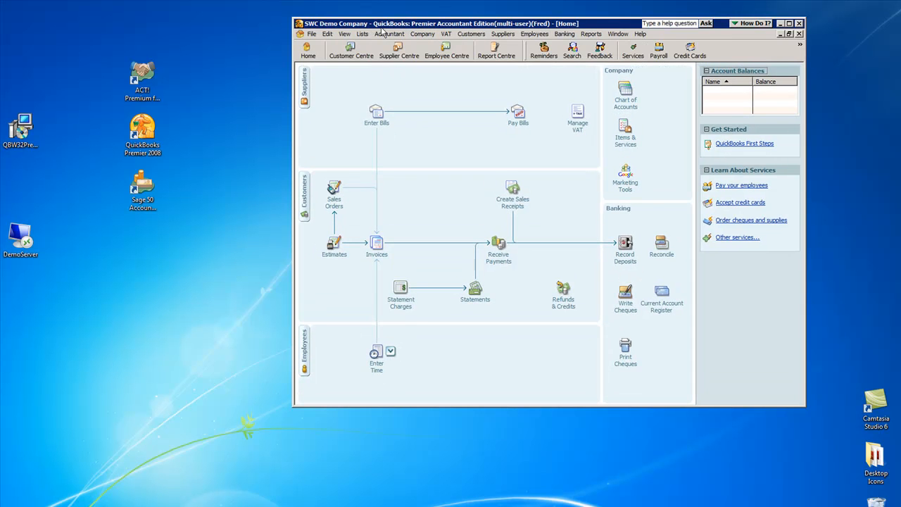
left_click_drag(352, 30, 311, 36)
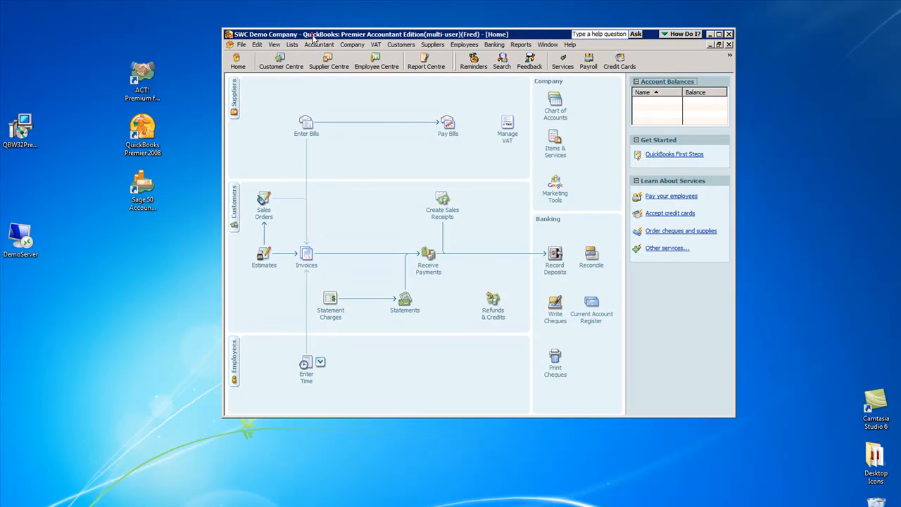
double_click(313, 37)
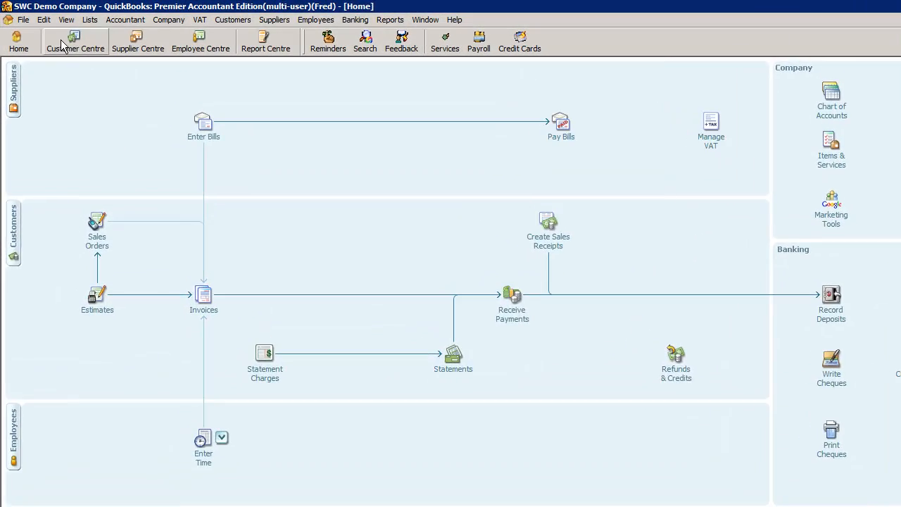
View the Customer, Supplier, Employee and Report Centres in turn
left_click(63, 44)
left_click(135, 43)
left_click(201, 43)
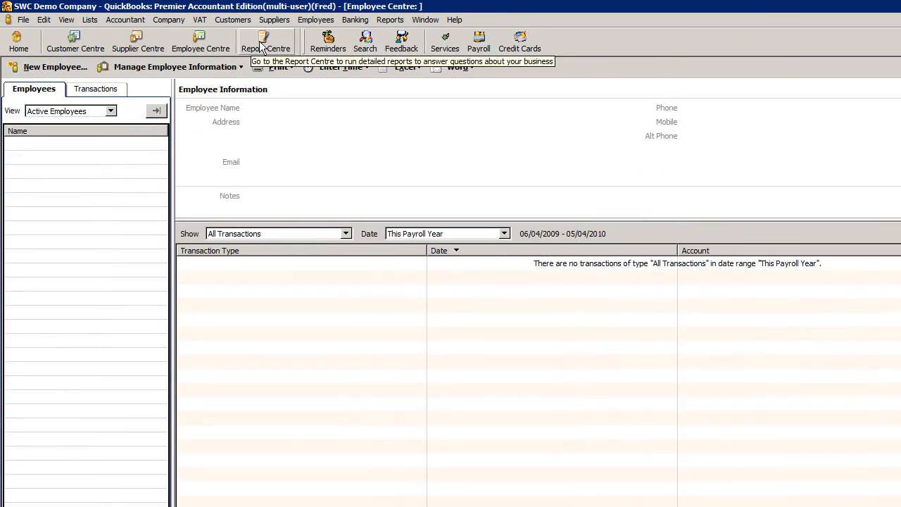
left_click(262, 45)
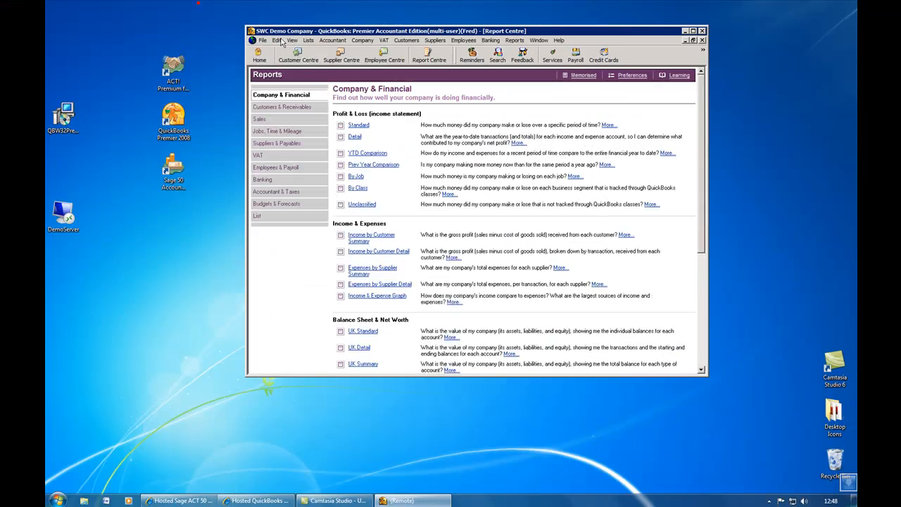
Arrange the QuickBooks window and the Hosted QuickBooks browser window so both are visible, offset side by side on the desktop
left_click_drag(291, 32, 263, 27)
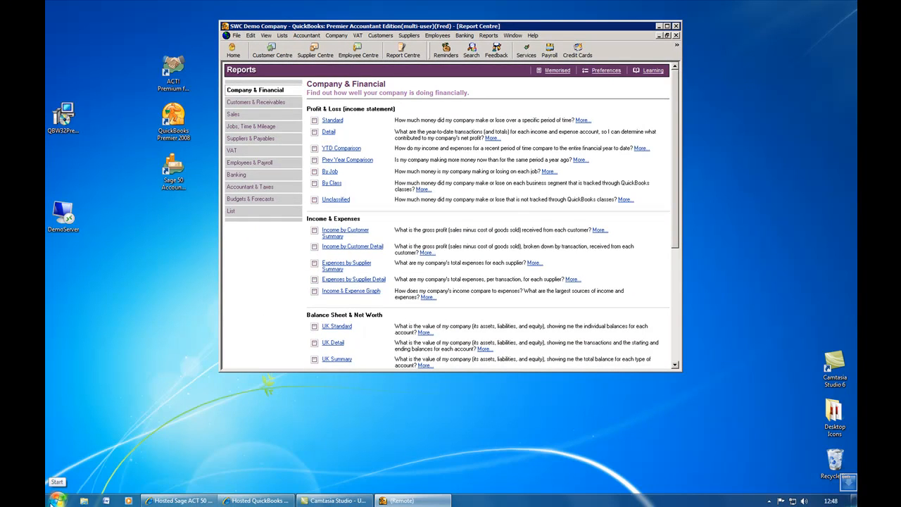
left_click(257, 501)
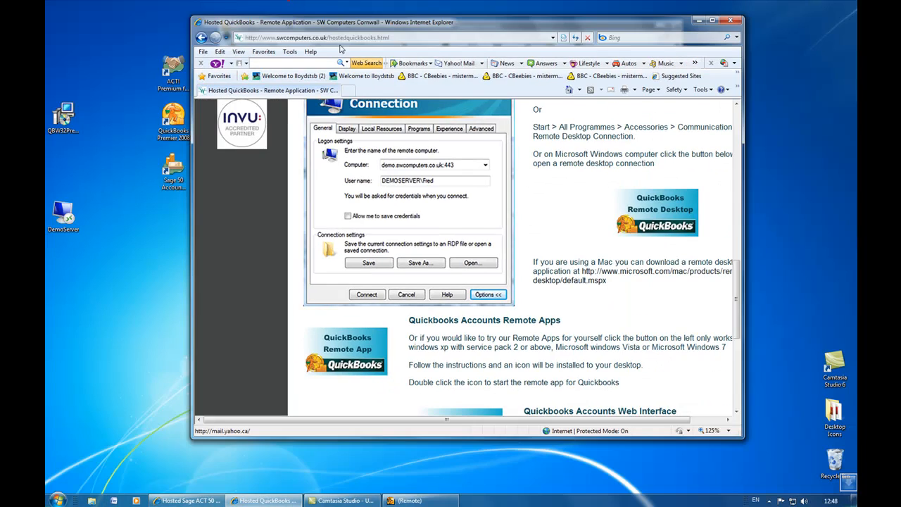
left_click_drag(341, 21, 530, 15)
left_click(357, 25)
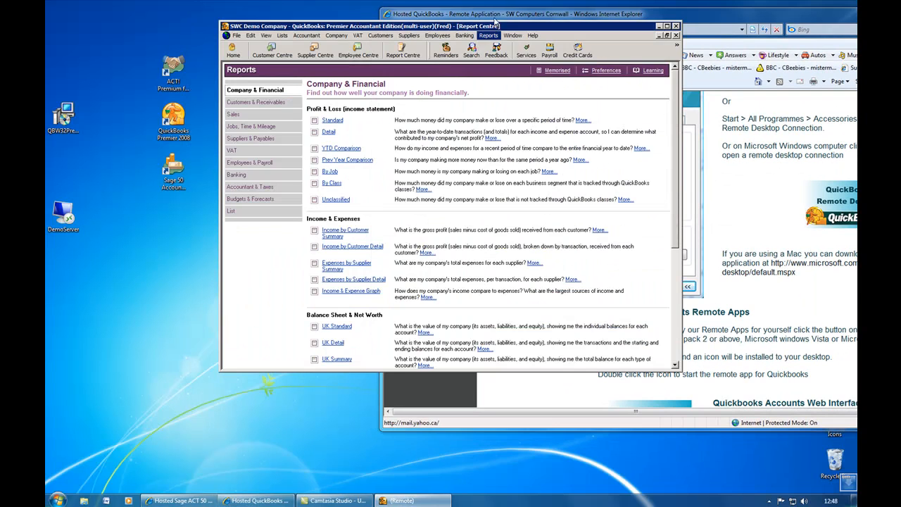
left_click(464, 14)
left_click_drag(463, 14, 499, 10)
left_click(373, 25)
left_click_drag(328, 28, 241, 21)
Open a blank Word document in a reduced window alongside QuickBooks, enter "kmkm" and close it without saving
left_click(105, 500)
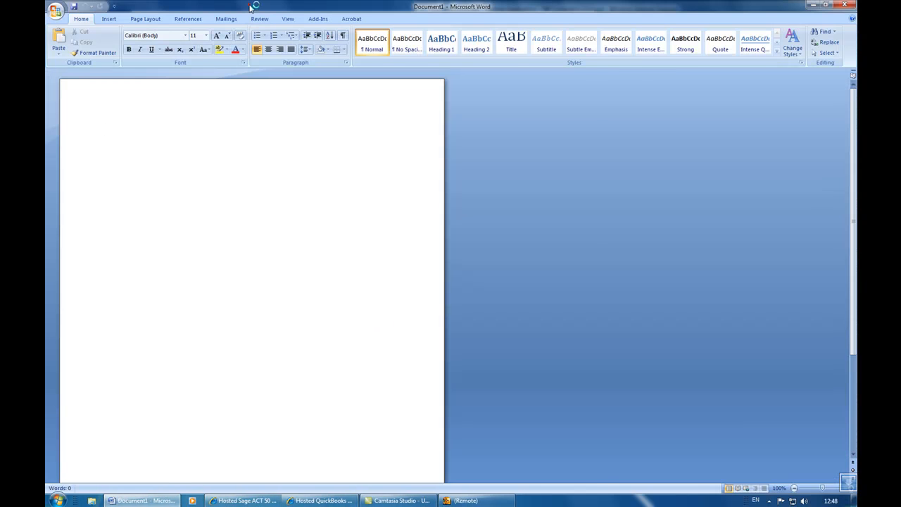
double_click(252, 7)
left_click_drag(292, 21, 483, 67)
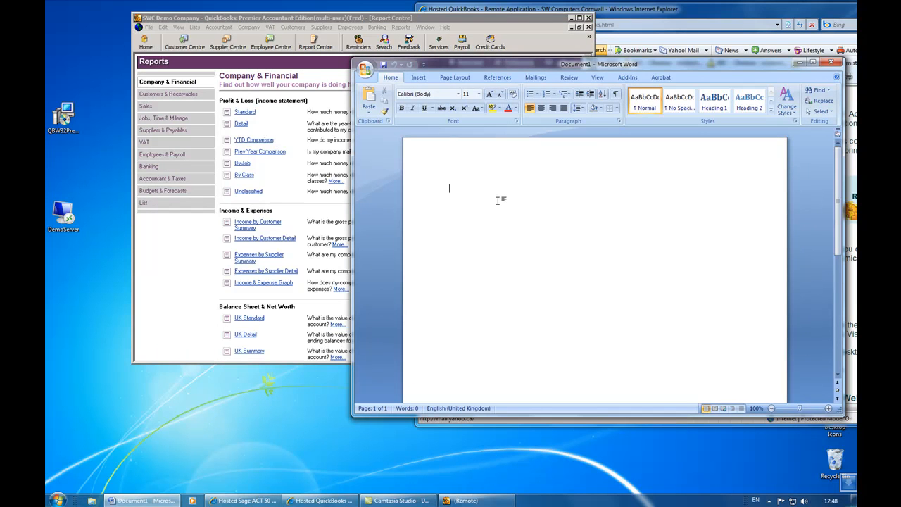
type("kmkm")
left_click(833, 62)
left_click(453, 275)
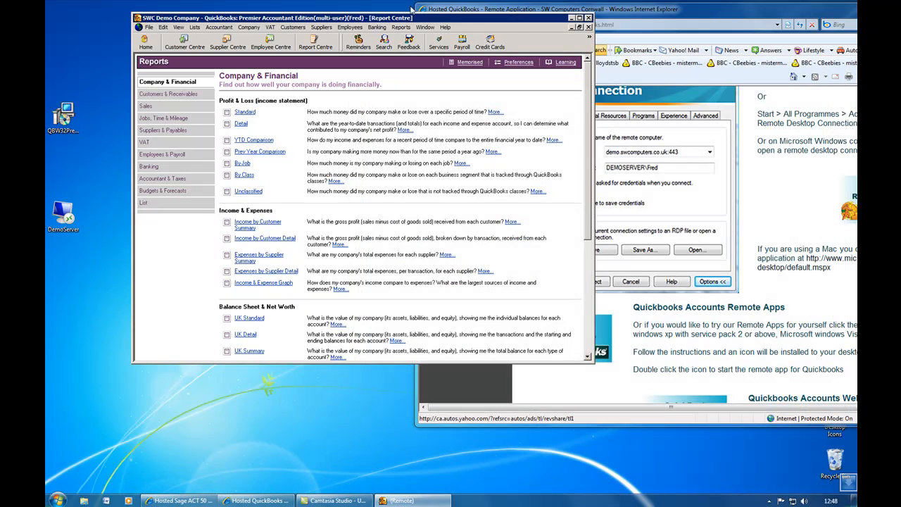
Reposition the QuickBooks window further across the desktop and minimize the open windows
left_click_drag(409, 18, 368, 22)
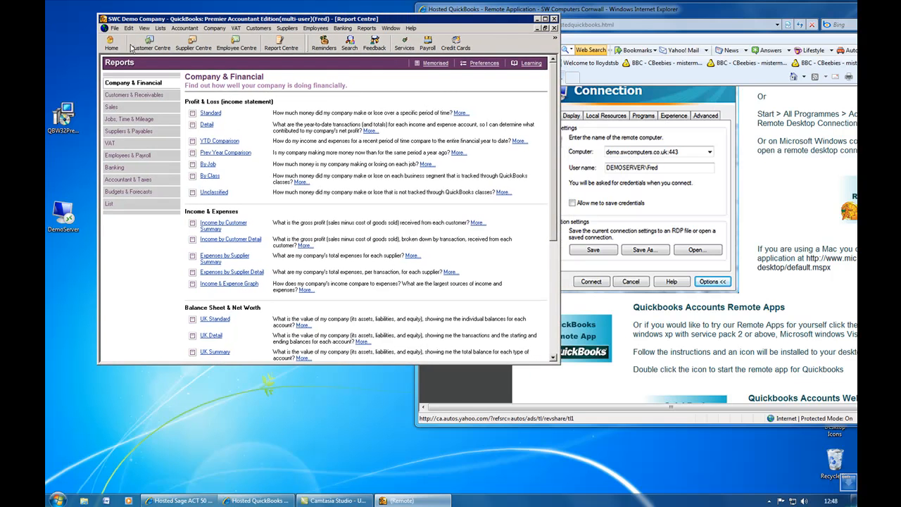
left_click(555, 19)
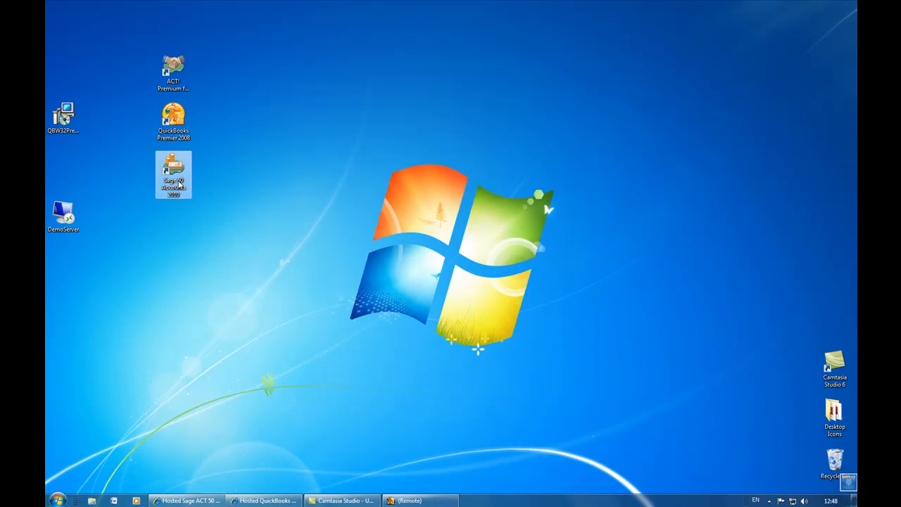
Launch the Sage 50 Accounts remote app from its desktop shortcut and try to open the demonstration data as Manager
double_click(179, 183)
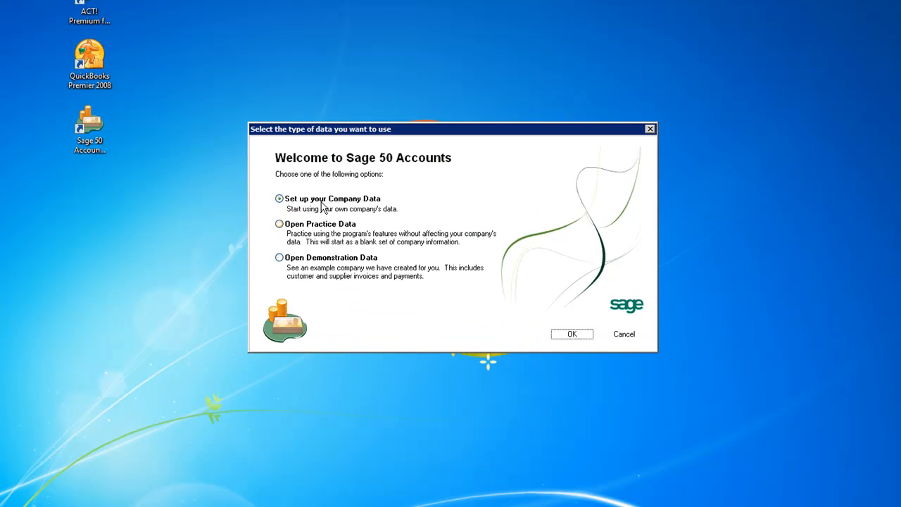
left_click(317, 258)
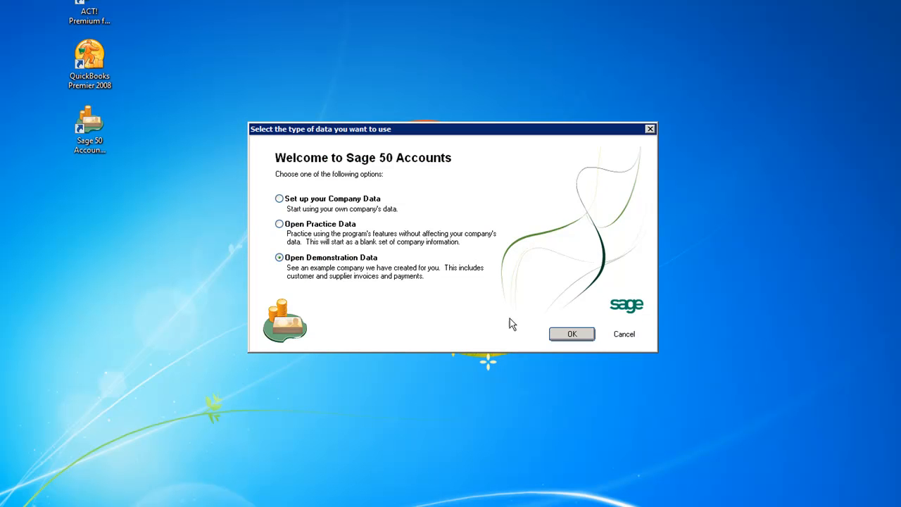
left_click(563, 335)
type("Manager")
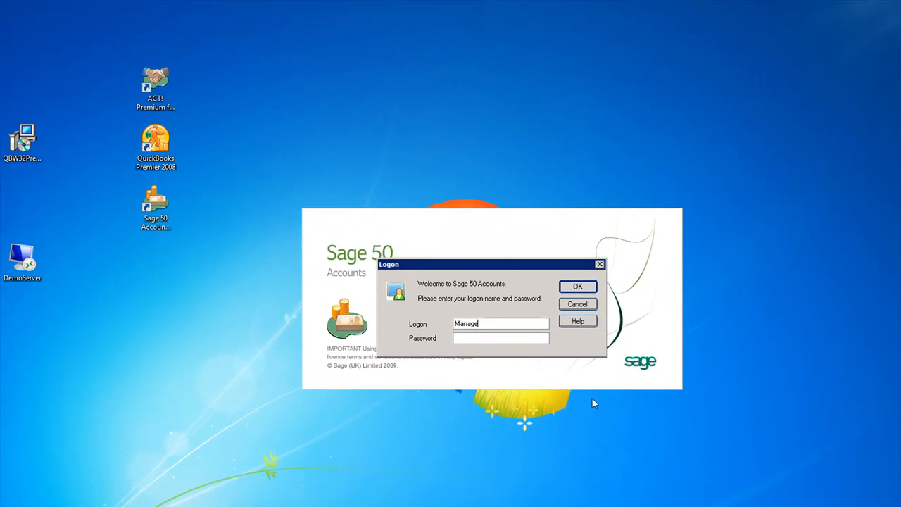
key("Return")
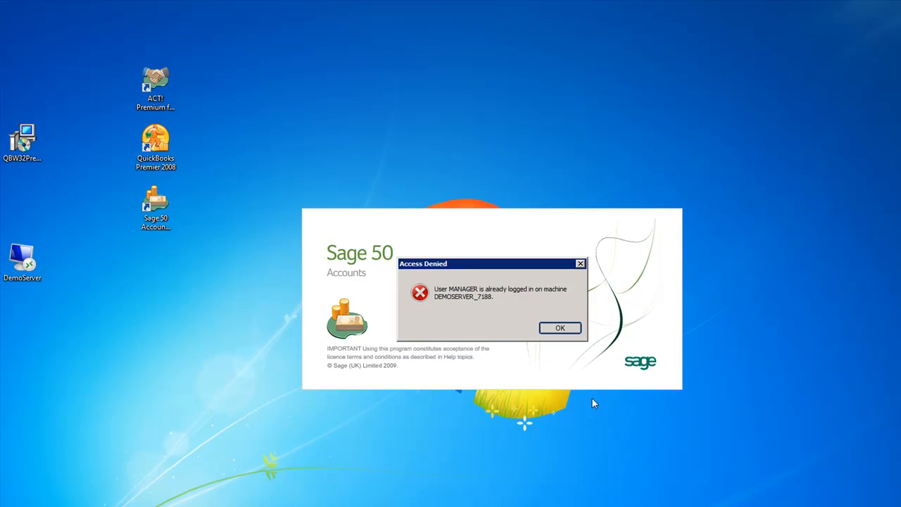
left_click(560, 328)
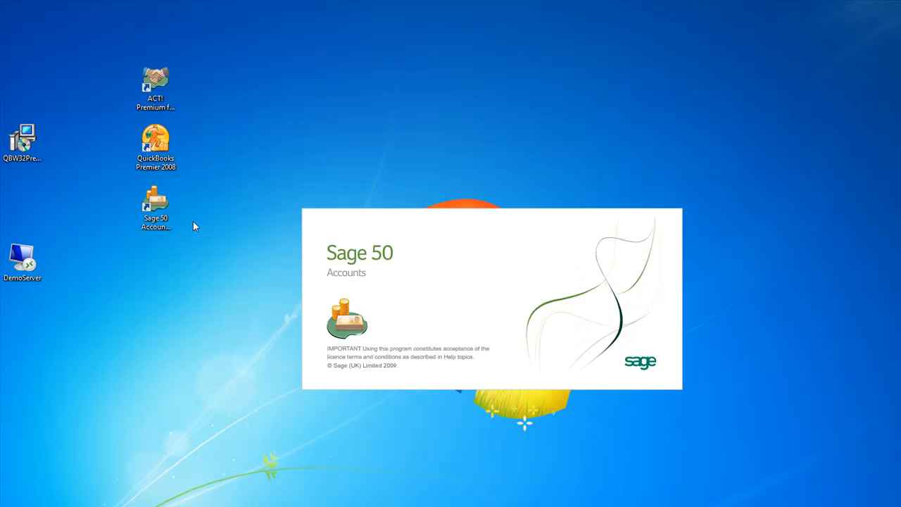
Relaunch Sage 50 Accounts from the desktop, choose the practice data and log on as Manager
double_click(162, 219)
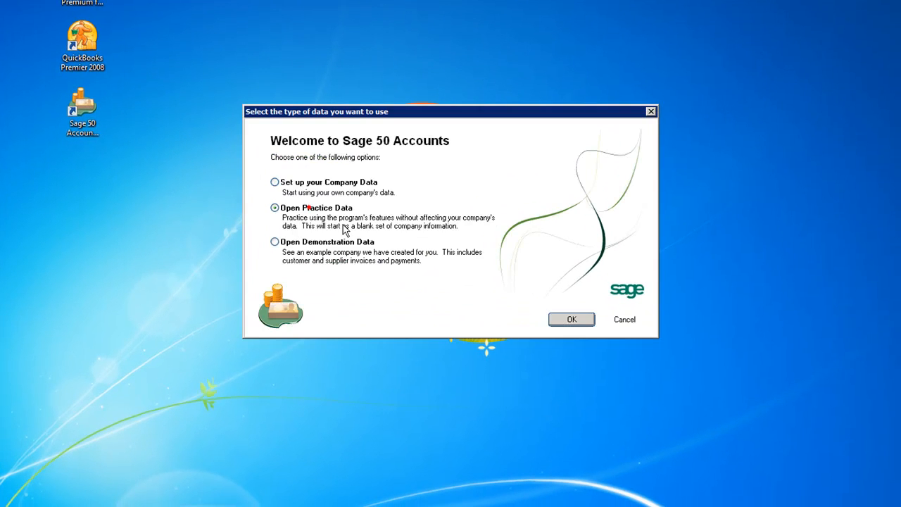
left_click(556, 318)
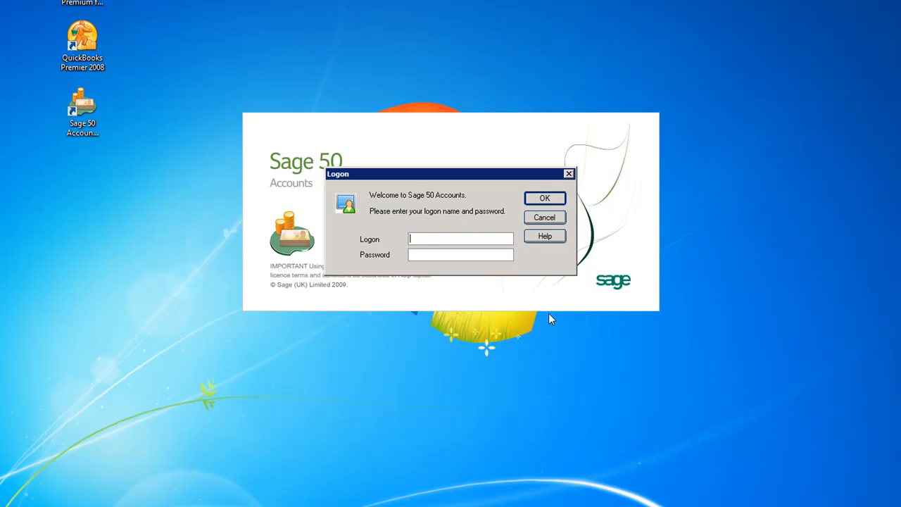
type("Manager")
key("Return")
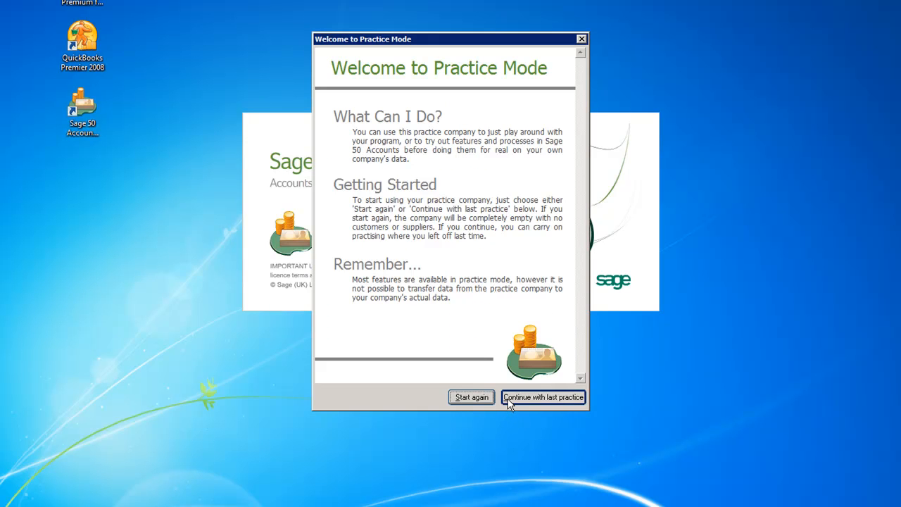
Start the practice company again with everything reset from scratch and maximize the Sage 50 window
left_click(483, 404)
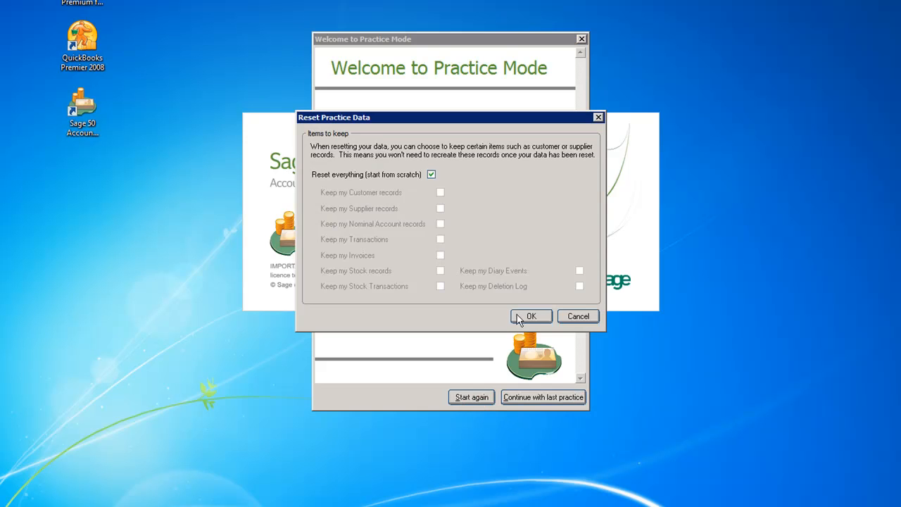
left_click(527, 319)
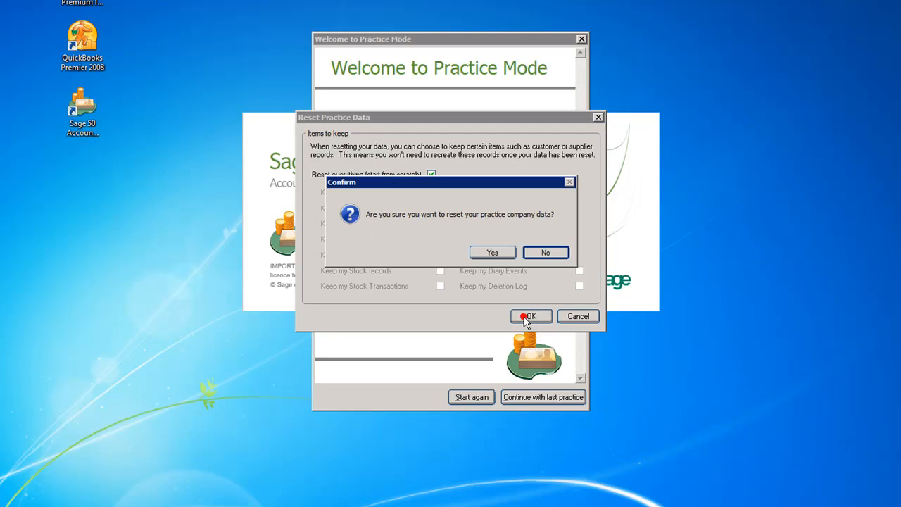
left_click(493, 253)
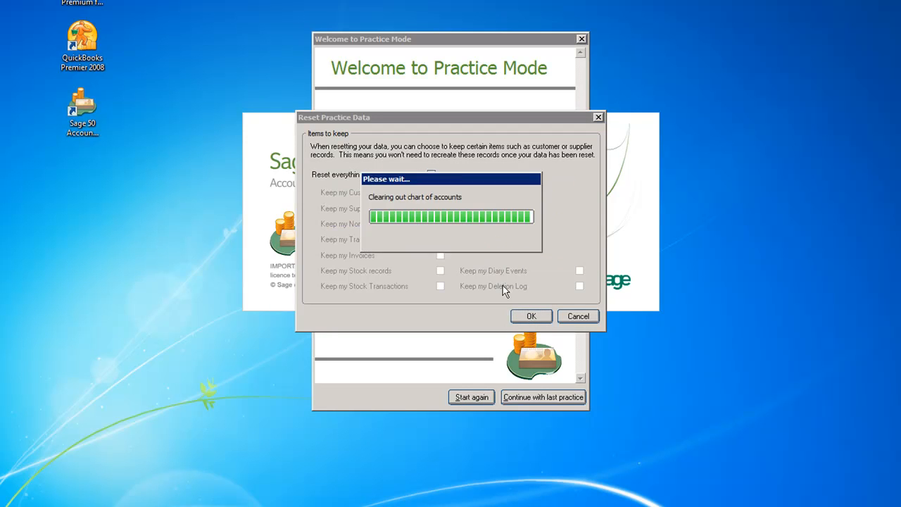
left_click(496, 253)
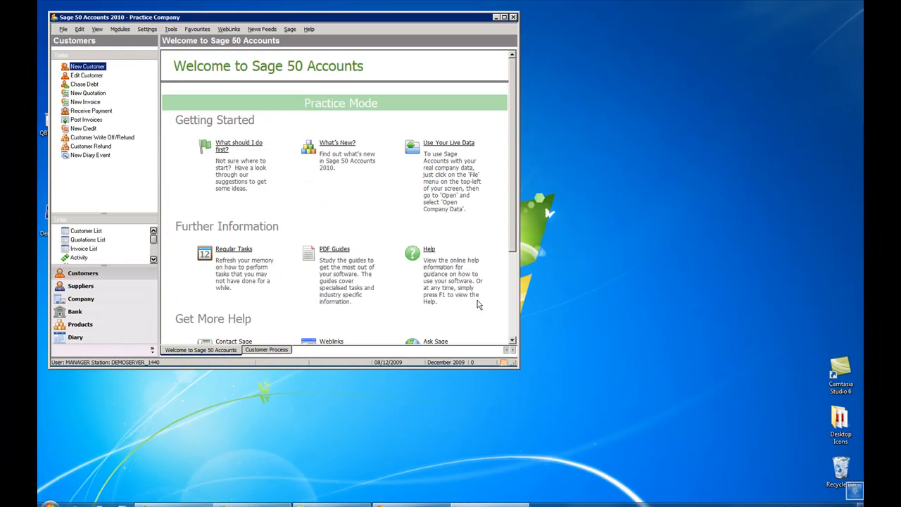
double_click(395, 20)
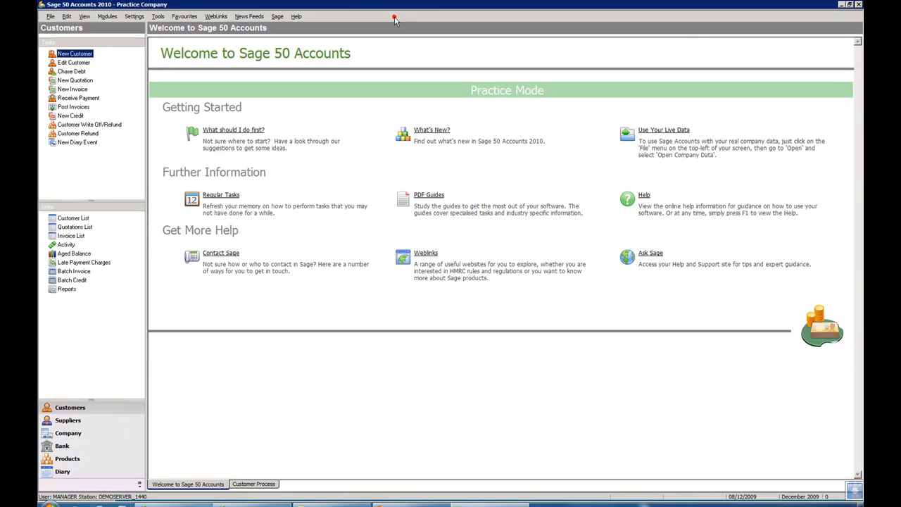
View the Suppliers, Company, Bank and Customers areas of the practice company in turn
left_click(70, 420)
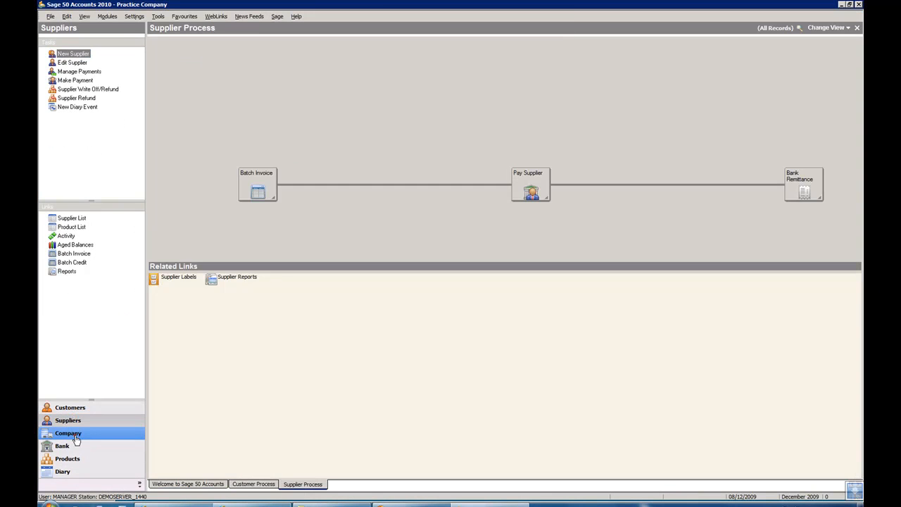
left_click(69, 433)
left_click(46, 459)
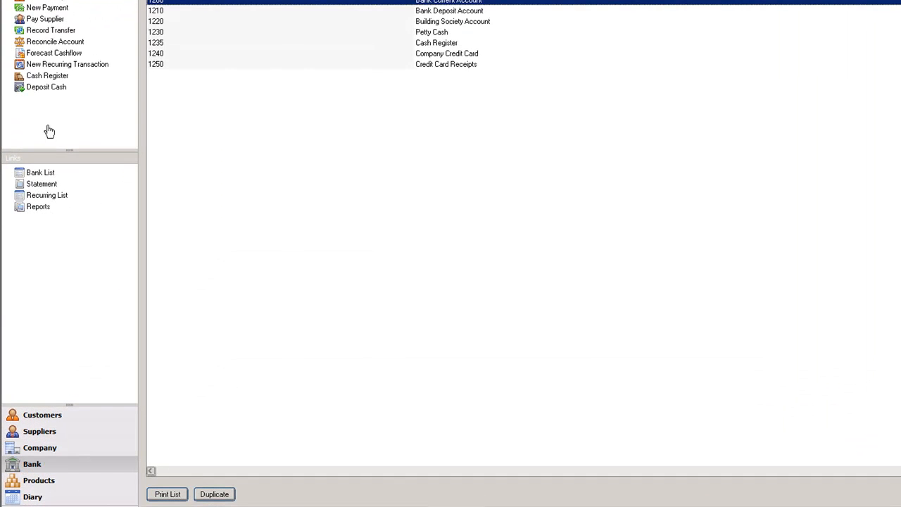
left_click(57, 191)
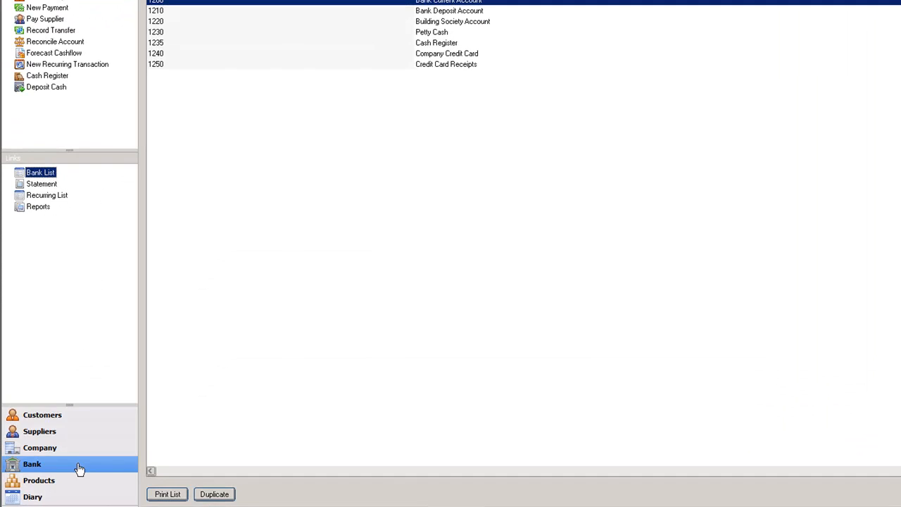
left_click(67, 417)
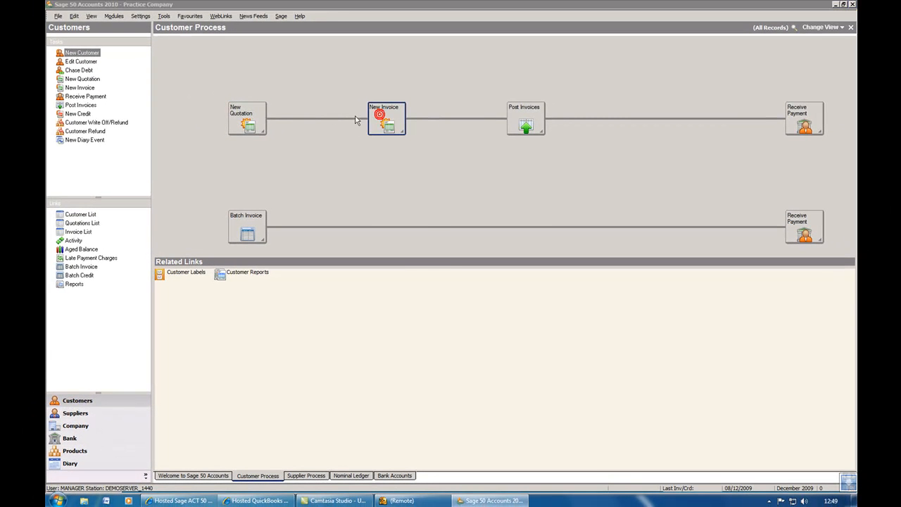
View a blank product invoice from the customer process, close it unsaved and minimize Sage 50
left_click(381, 120)
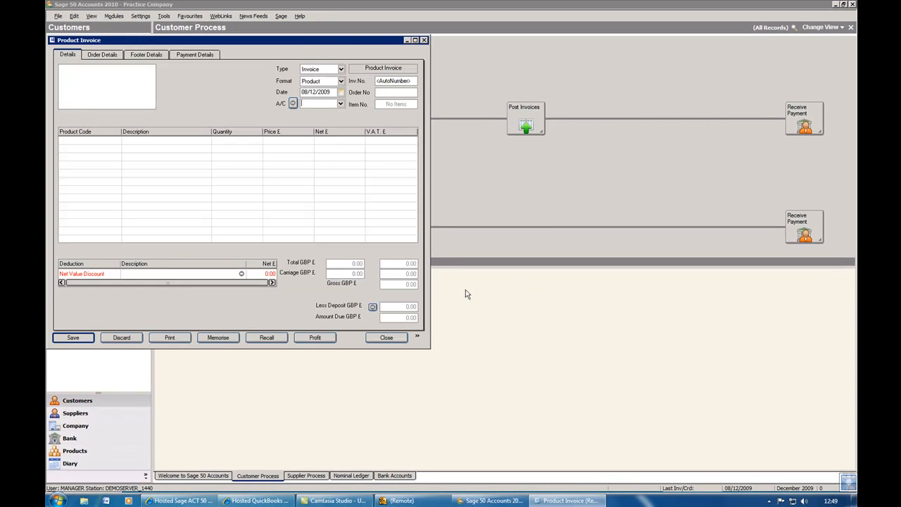
mouse_move(381, 503)
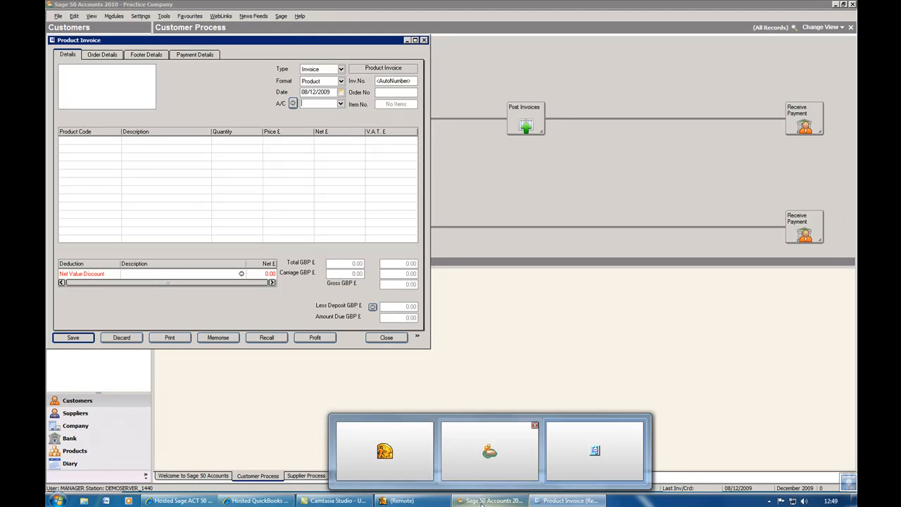
left_click(503, 326)
left_click(424, 40)
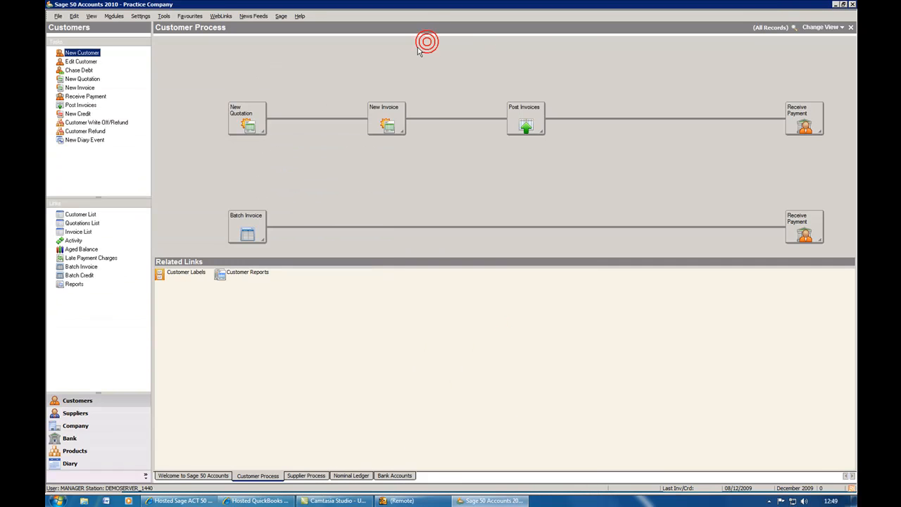
left_click(836, 4)
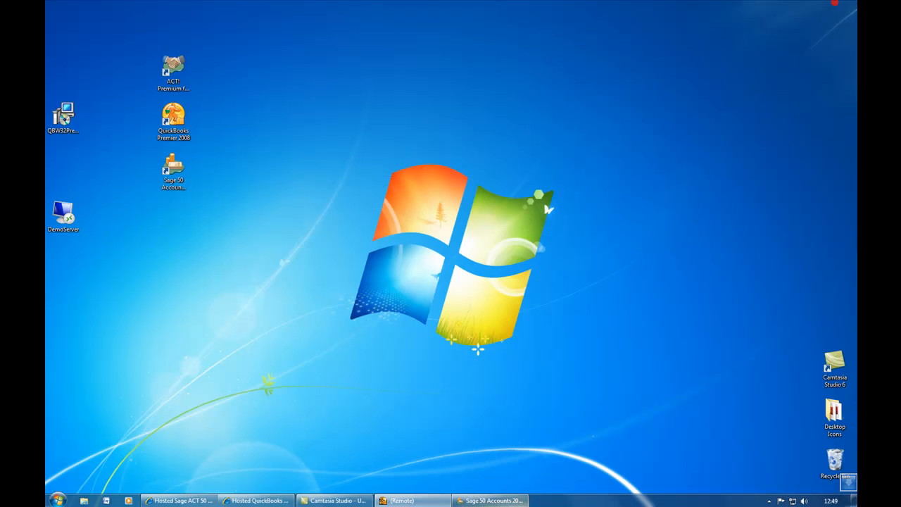
Launch ACT! Premium and log on to the SWCDemo database, trying different user names and ending with Admin
mouse_move(503, 503)
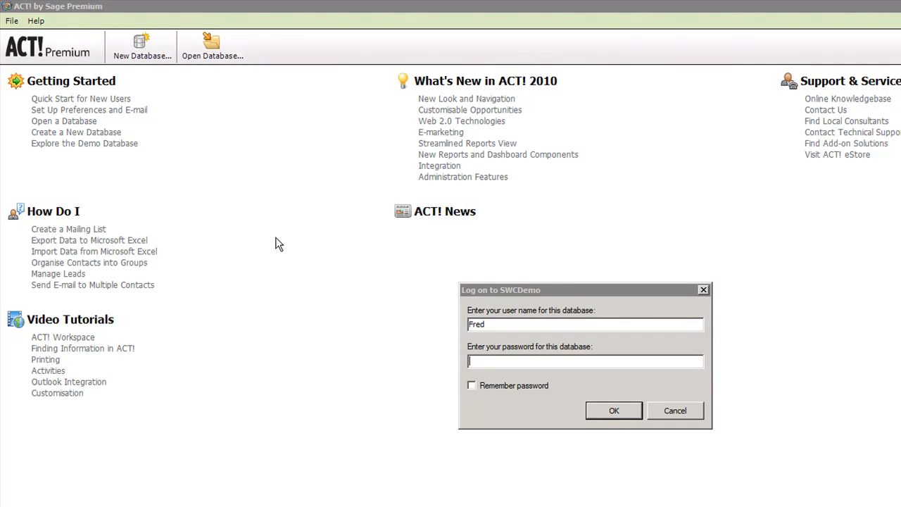
left_click(625, 416)
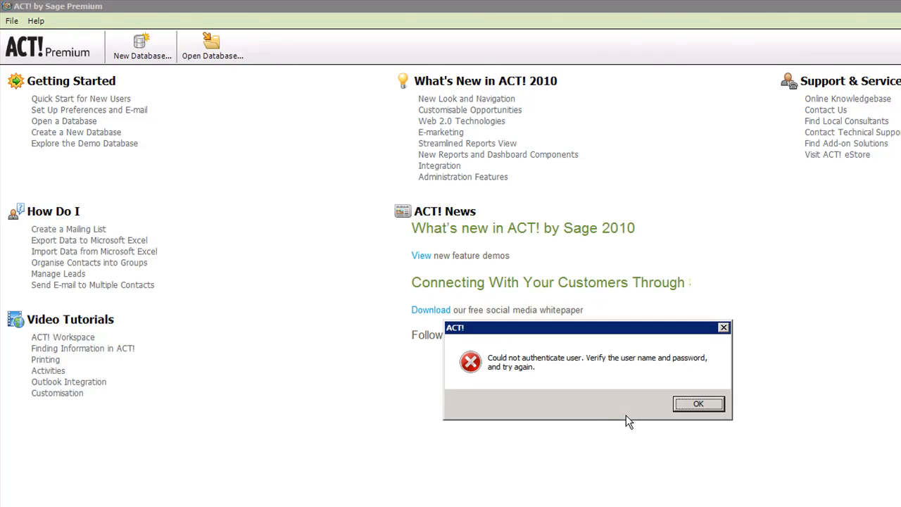
key("Return")
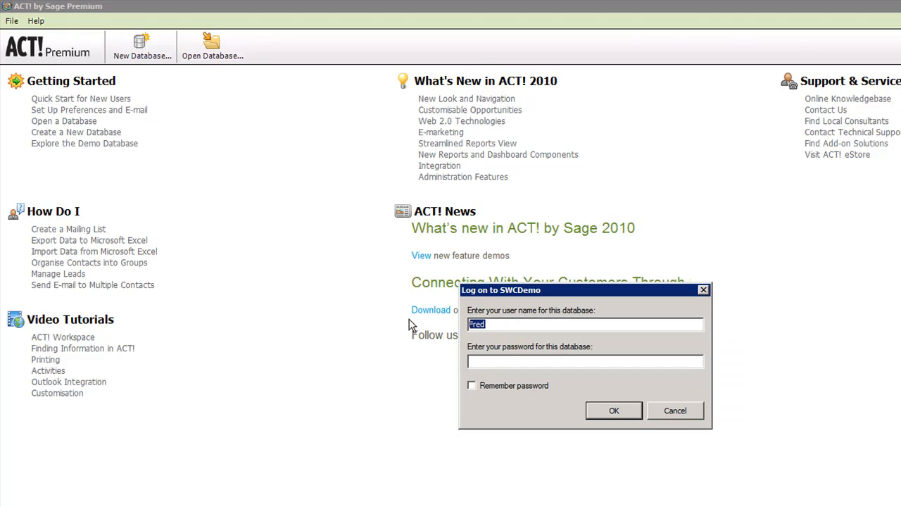
type("Joe")
key("Return")
key("Return")
type("A")
key("Return")
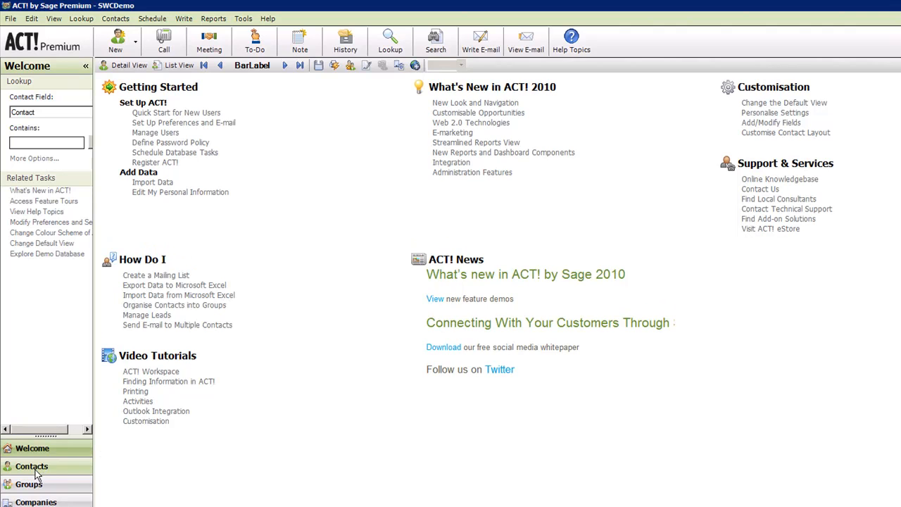
View the Contacts area in ACT! and bring the QuickBooks window back in front
left_click(35, 470)
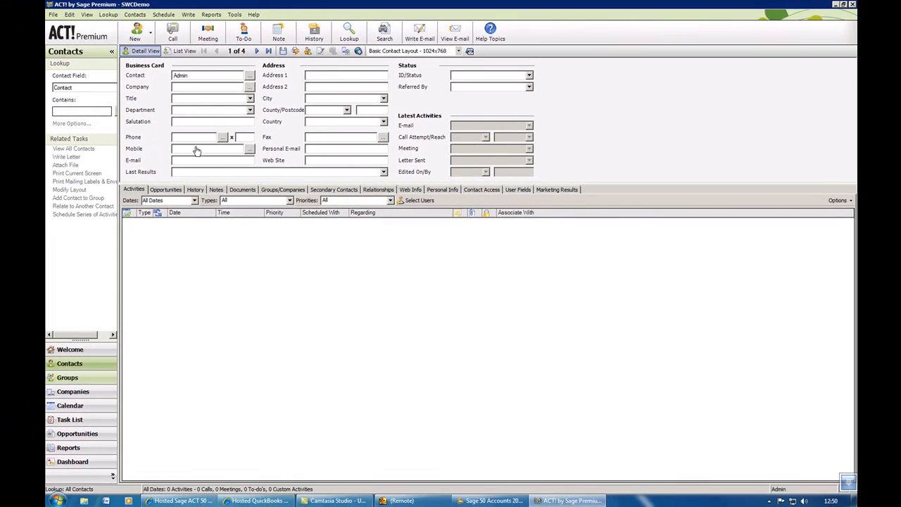
left_click(403, 501)
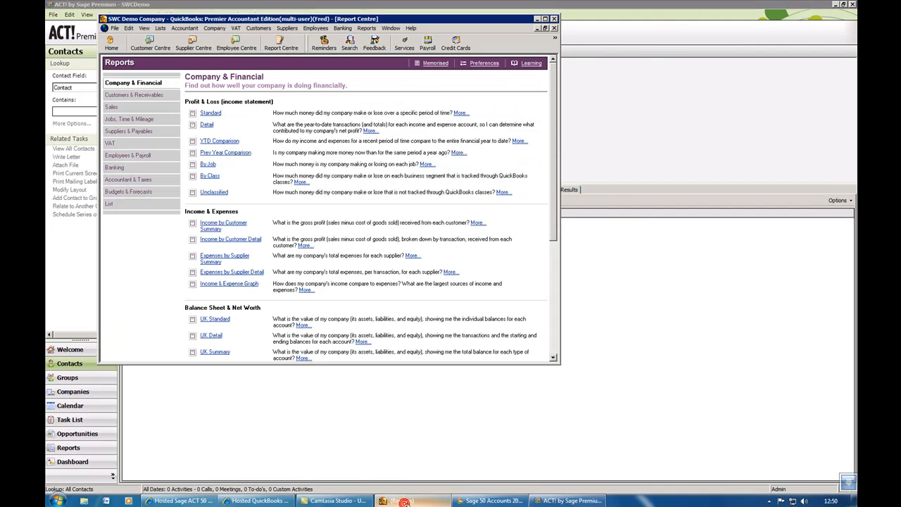
Minimize the QuickBooks, Sage 50 and ACT! windows to show the local desktop
left_click(403, 501)
left_click(493, 501)
left_click(546, 500)
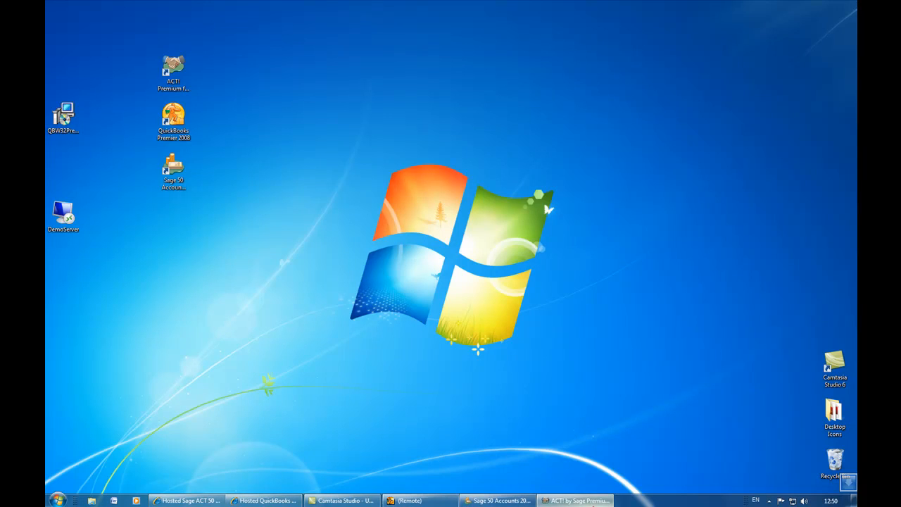
Restore ACT! and Sage 50 as floating windows and arrange them side by side on the local desktop
left_click(565, 501)
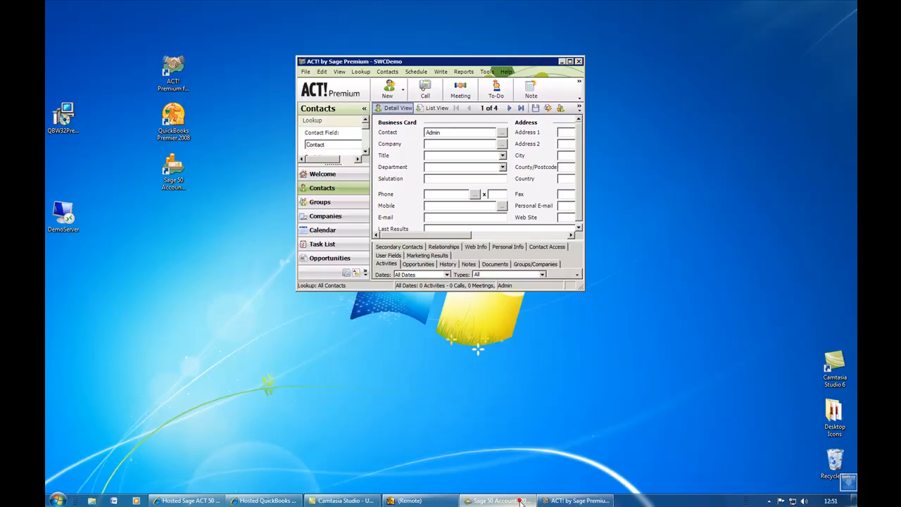
left_click(519, 501)
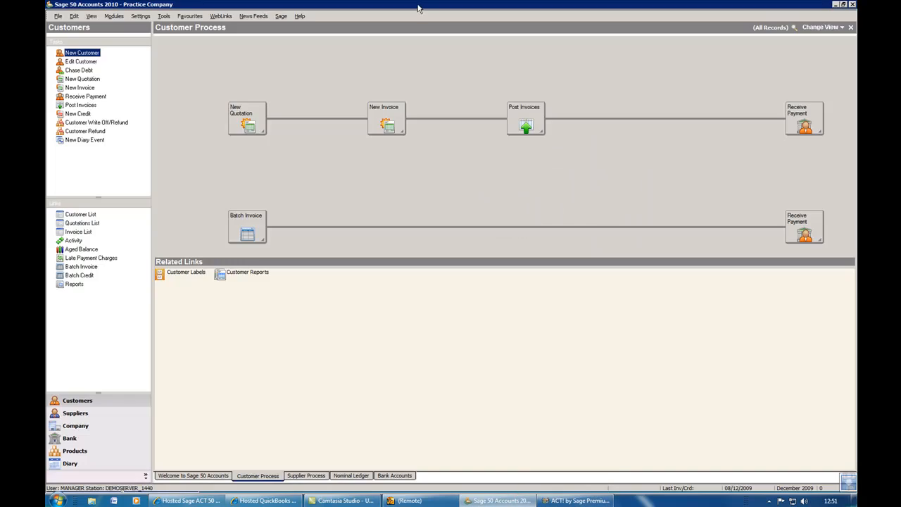
double_click(418, 8)
left_click_drag(391, 14, 693, 50)
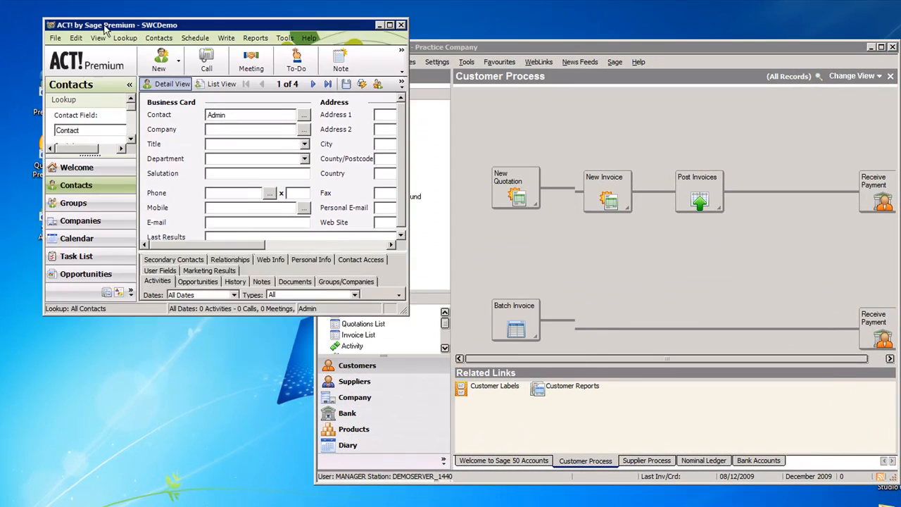
left_click_drag(104, 28, 62, 39)
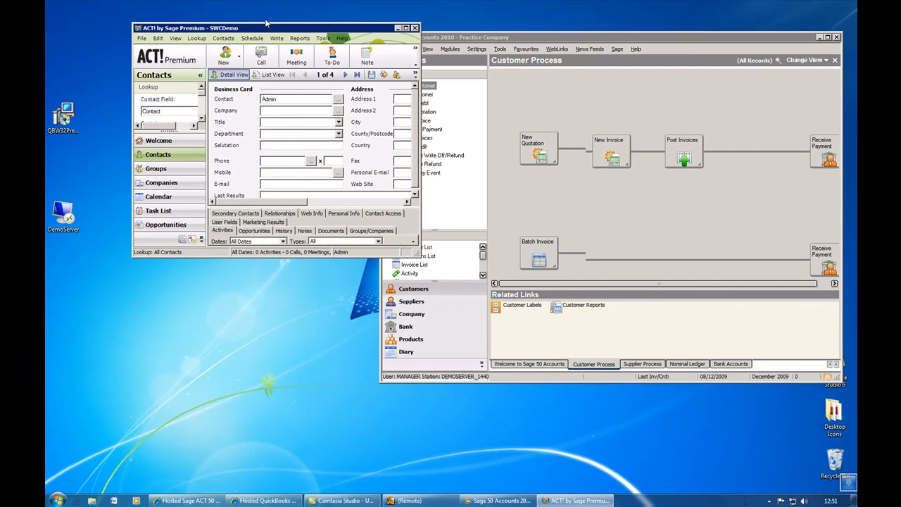
Switch focus back and forth between the ACT! and Sage 50 windows beside the local desktop
left_click(540, 379)
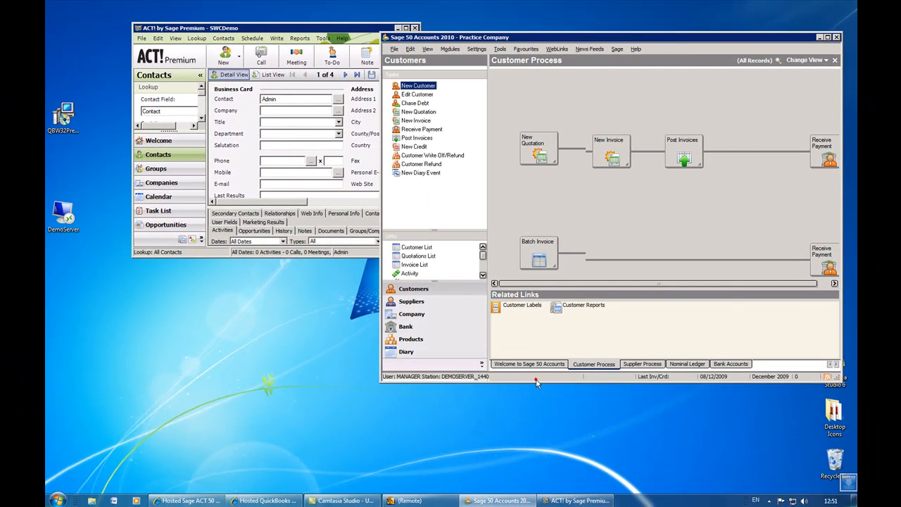
left_click(300, 33)
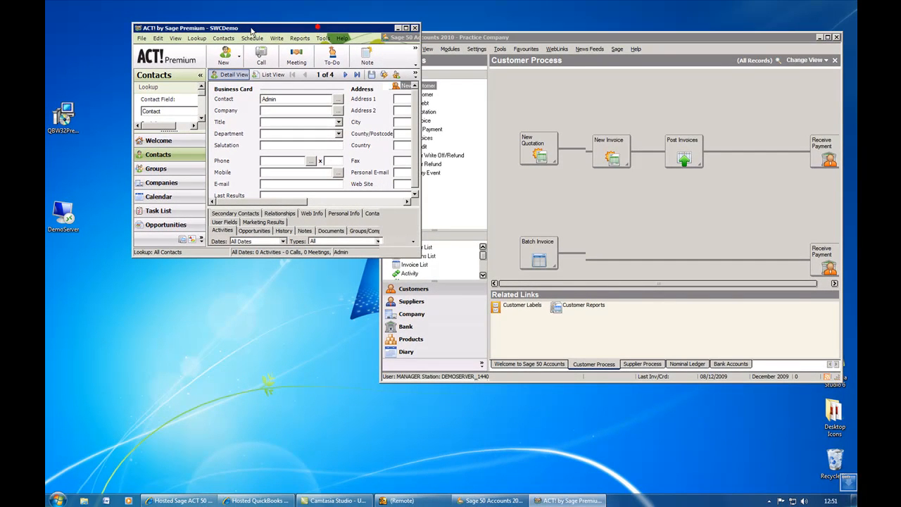
left_click(464, 43)
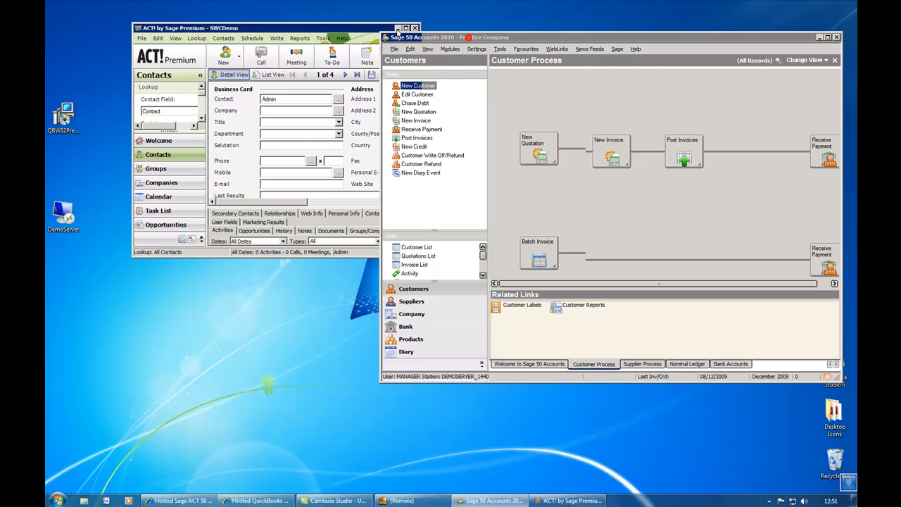
left_click(119, 277)
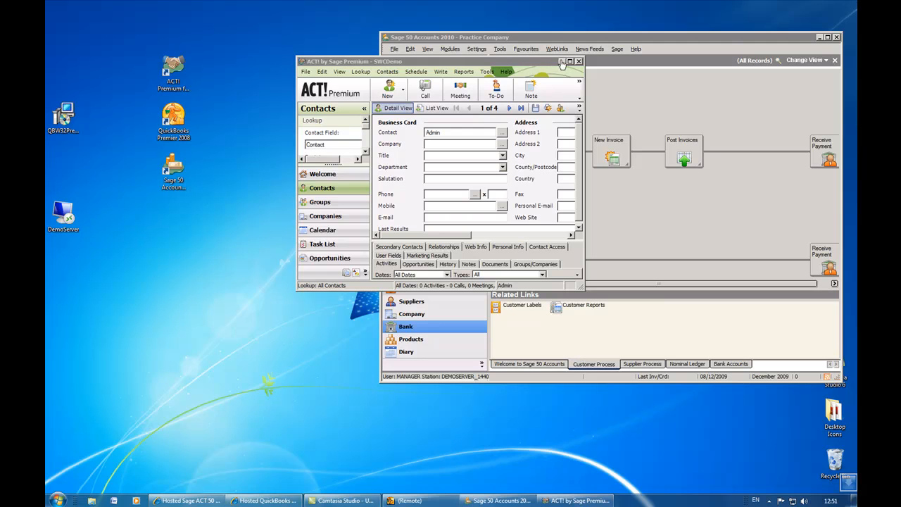
left_click(570, 62)
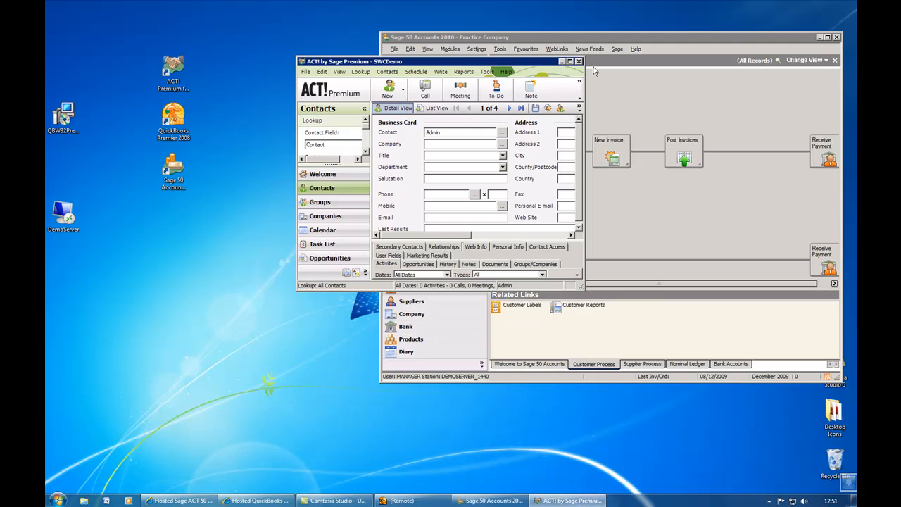
Exit ACT! Premium and Sage 50 Accounts
left_click(305, 73)
left_click(323, 264)
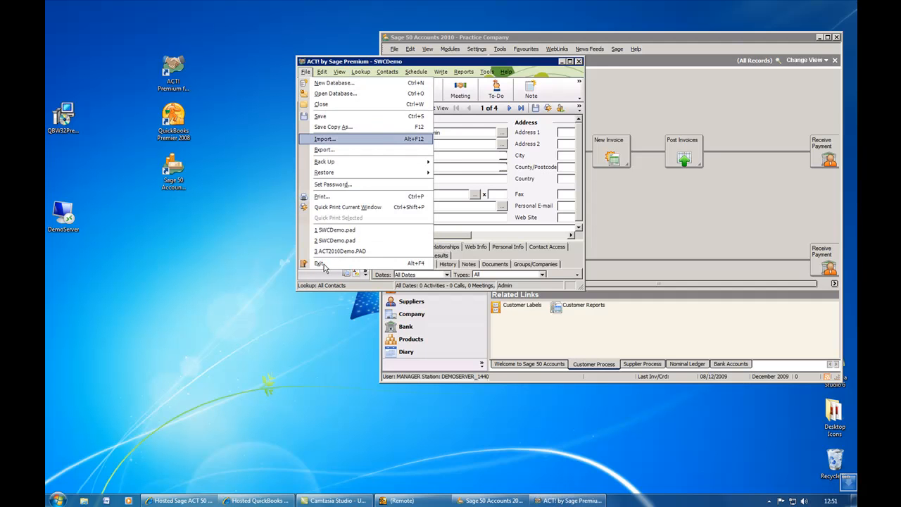
left_click(394, 48)
left_click(406, 175)
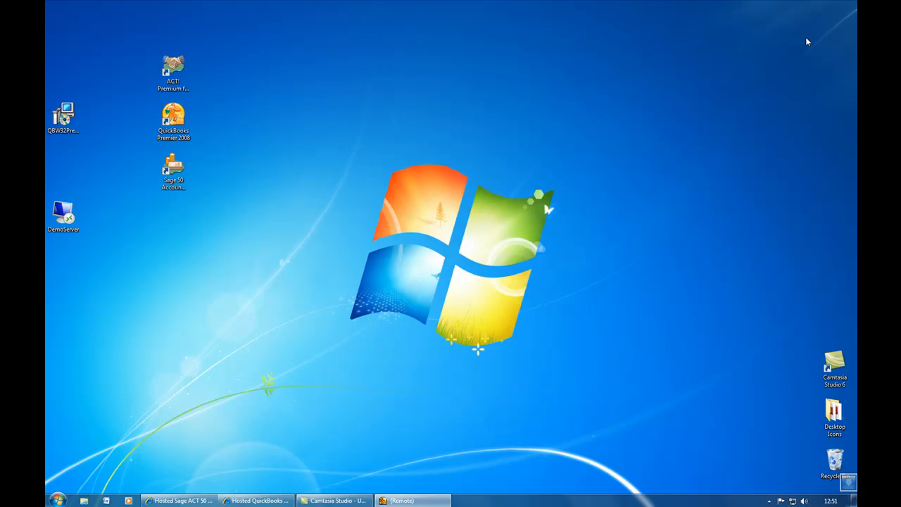
Place the DemoServer shortcut below the Sage 50 one, open its remote desktop and show it in an enlarged window
left_click_drag(54, 221, 201, 255)
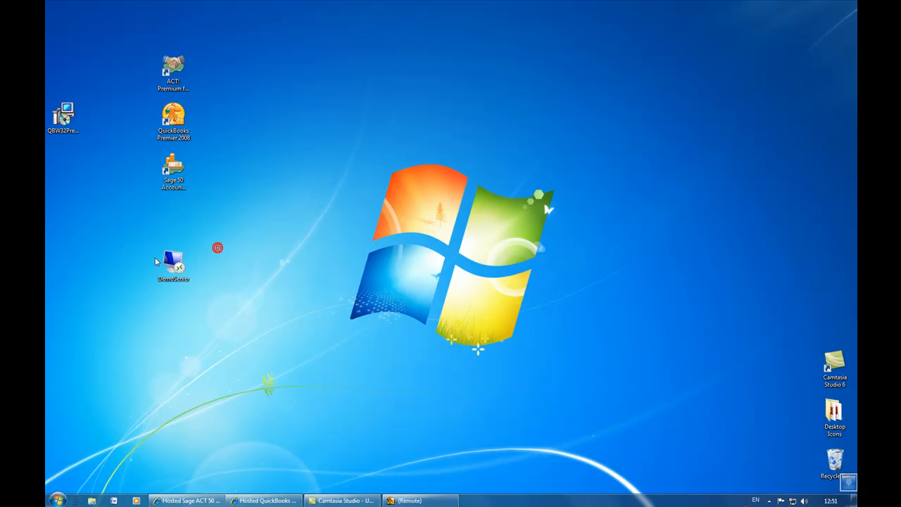
double_click(178, 274)
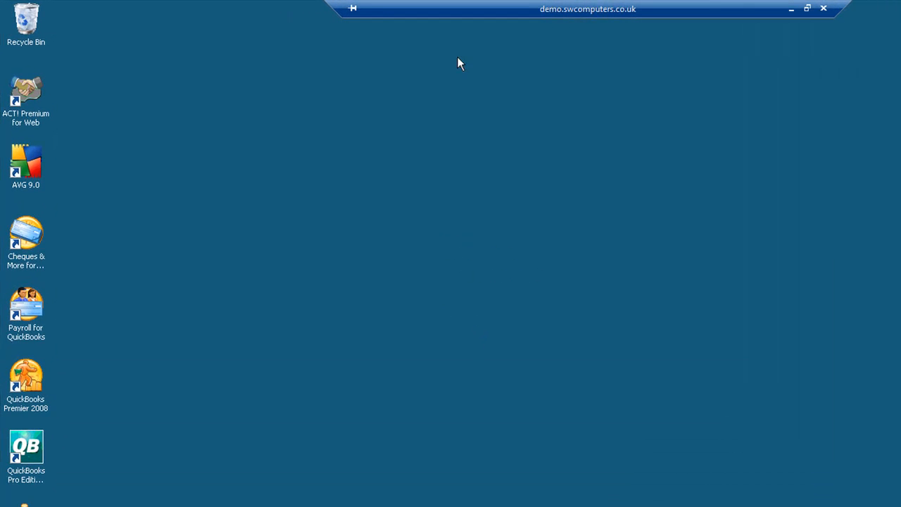
double_click(470, 15)
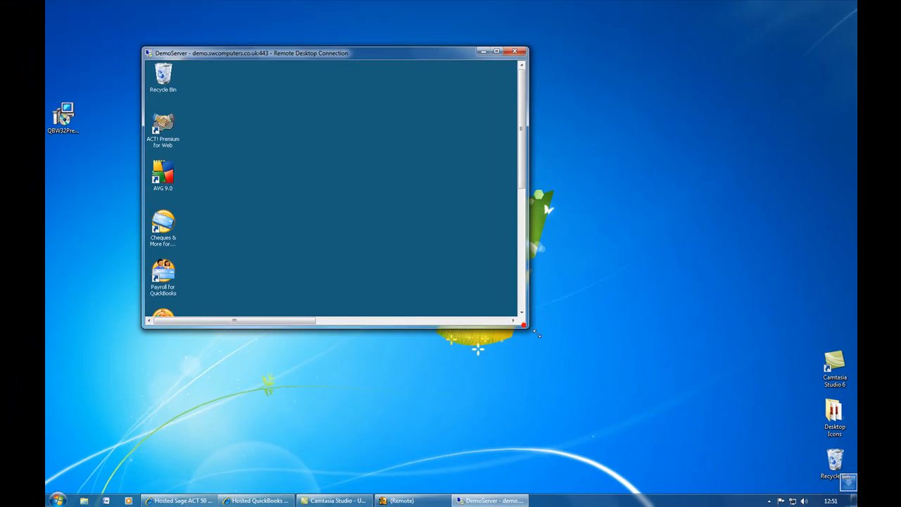
left_click_drag(525, 326, 688, 424)
Examine the remote server's Start area and compare it with the local computer's
left_click_drag(686, 240, 672, 359)
left_click(159, 409)
left_click(160, 409)
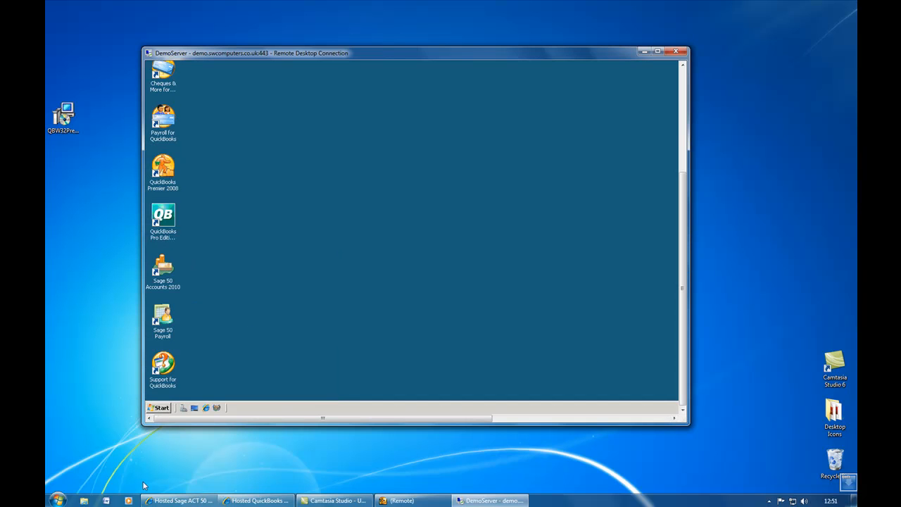
left_click(59, 501)
left_click(303, 321)
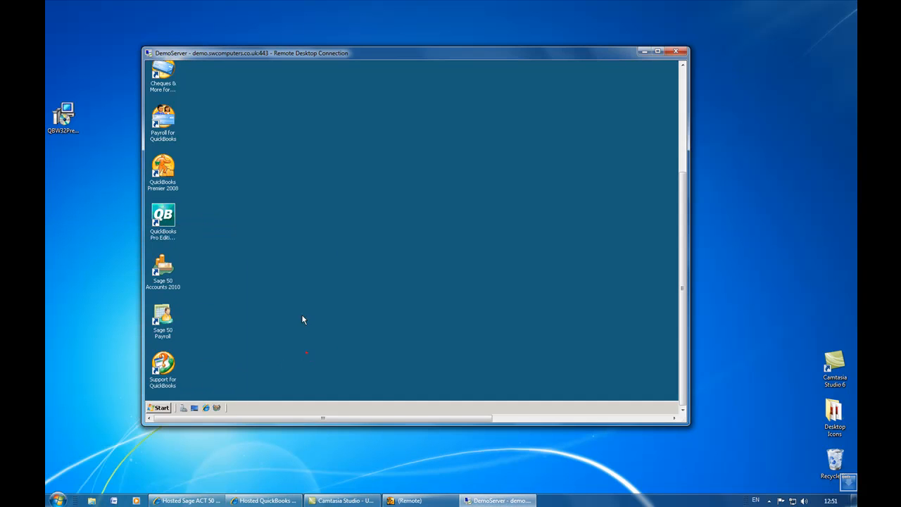
Show the remote desktop full screen and look over its Sage 50 shortcuts and Start area
double_click(225, 53)
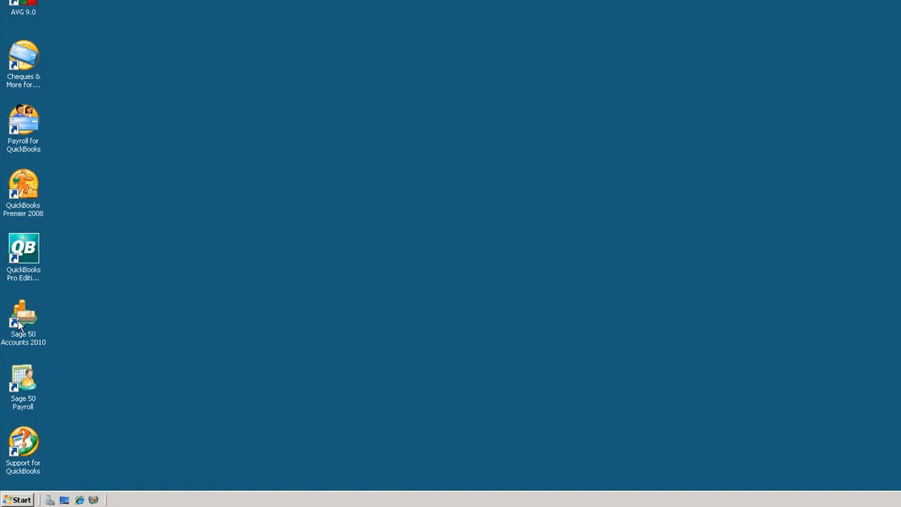
left_click(32, 394)
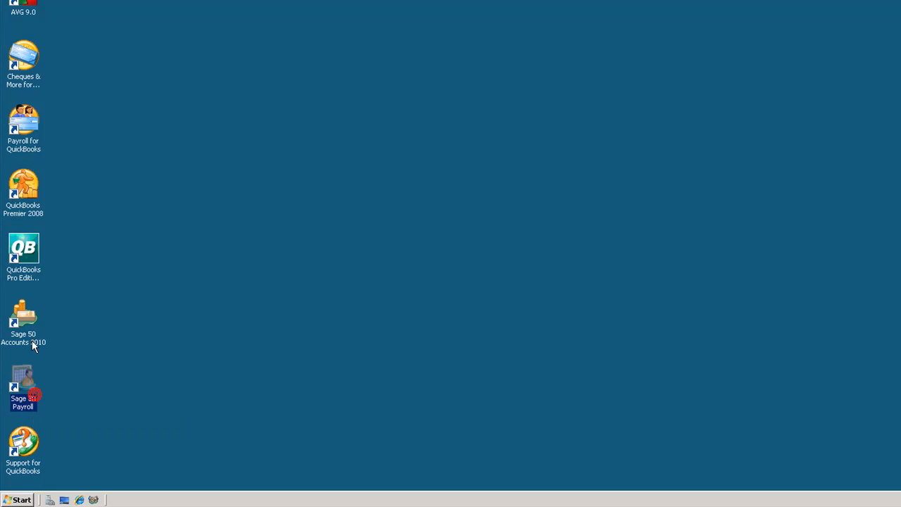
left_click(33, 338)
left_click(114, 199)
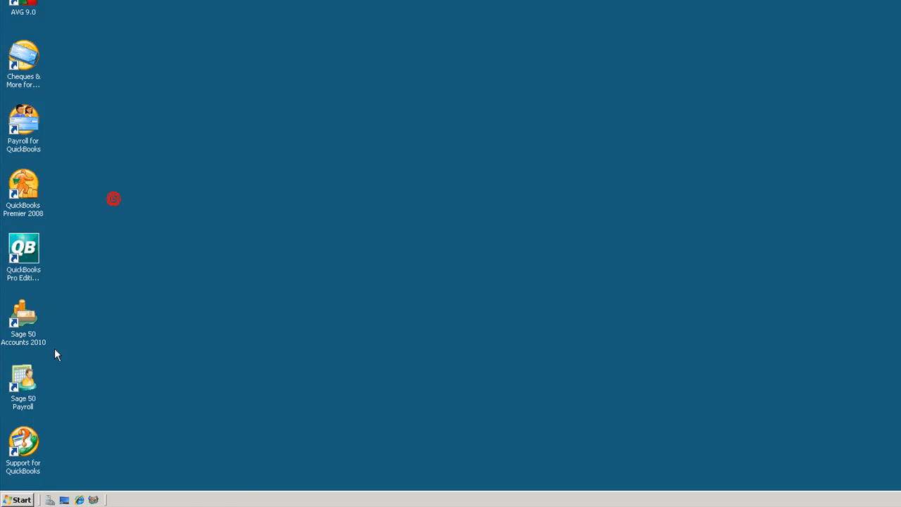
left_click(2, 502)
left_click(14, 500)
Launch Sage 50 Accounts 2010 on the remote desktop and try to log on as Manager
left_click(33, 335)
double_click(33, 386)
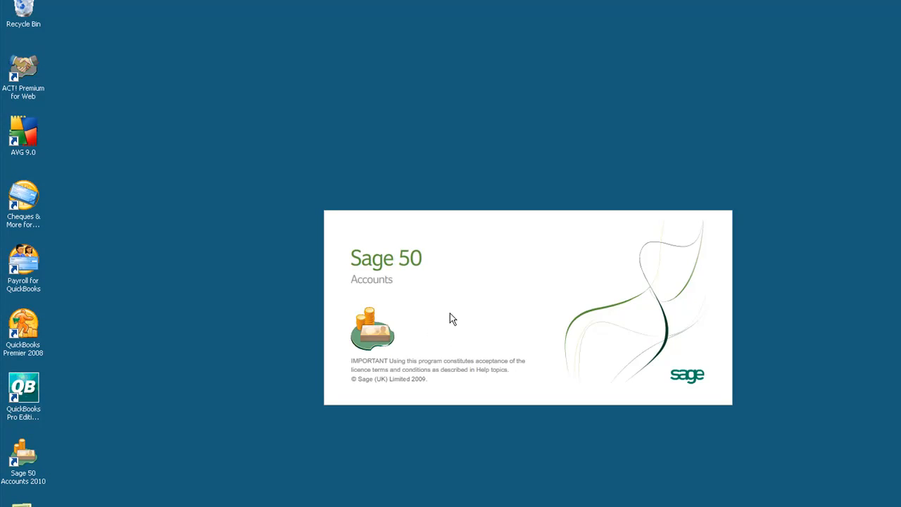
left_click(410, 303)
left_click(639, 414)
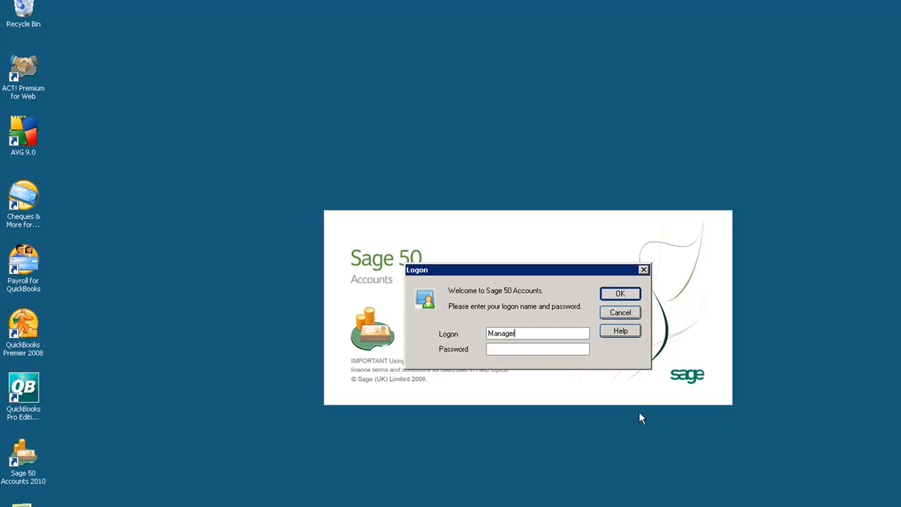
key("Return")
left_click(586, 341)
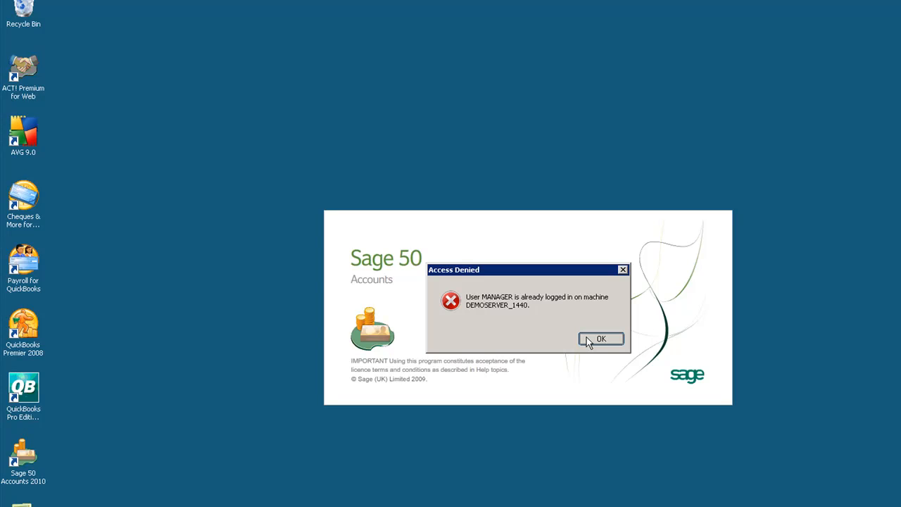
left_click(548, 324)
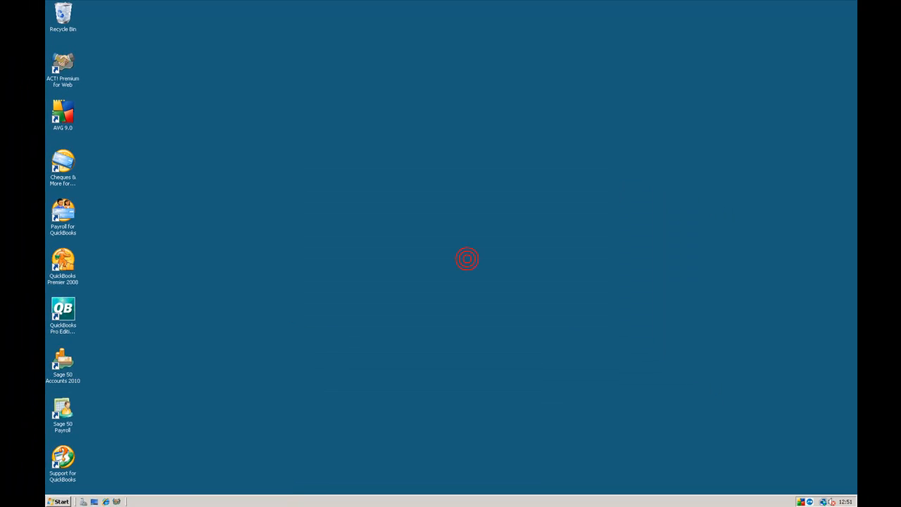
Browse the Microsoft Office programs installed on the server and start Microsoft Office Word 2007
left_click(57, 501)
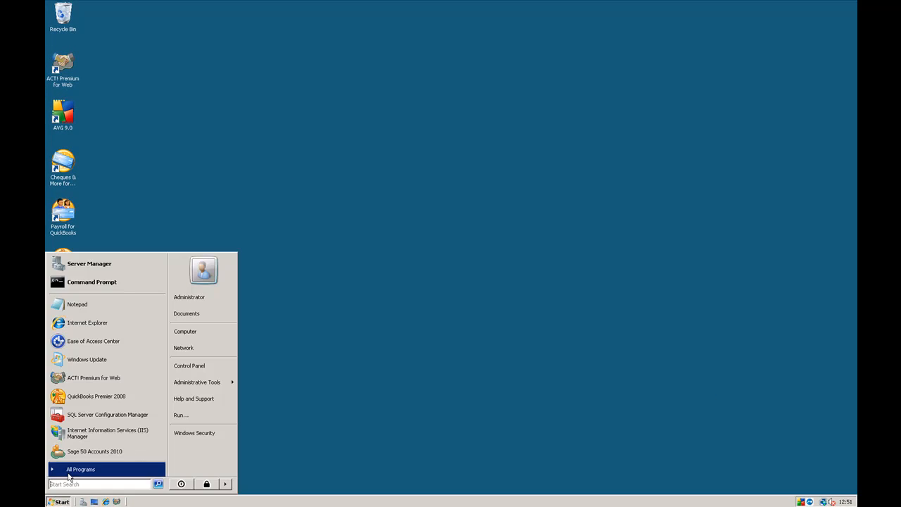
left_click(68, 472)
left_click(76, 353)
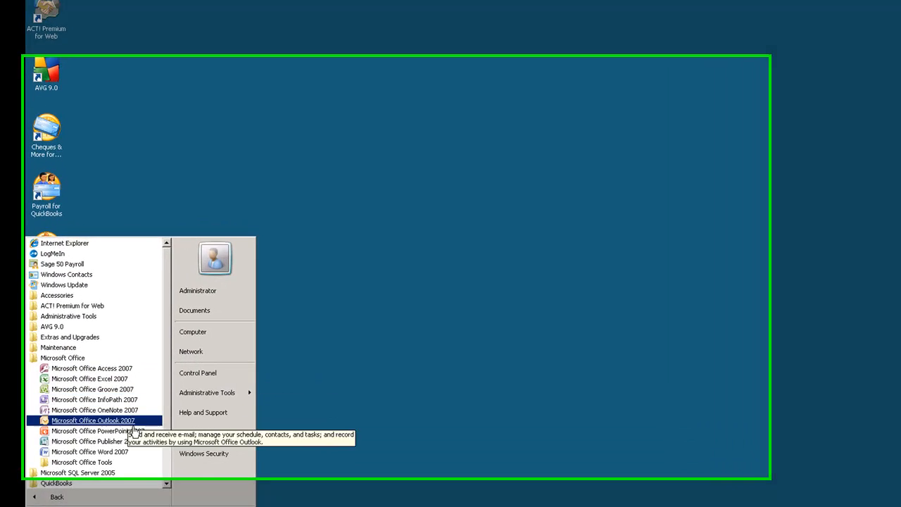
left_click_drag(164, 395, 166, 413)
left_click_drag(174, 445, 166, 459)
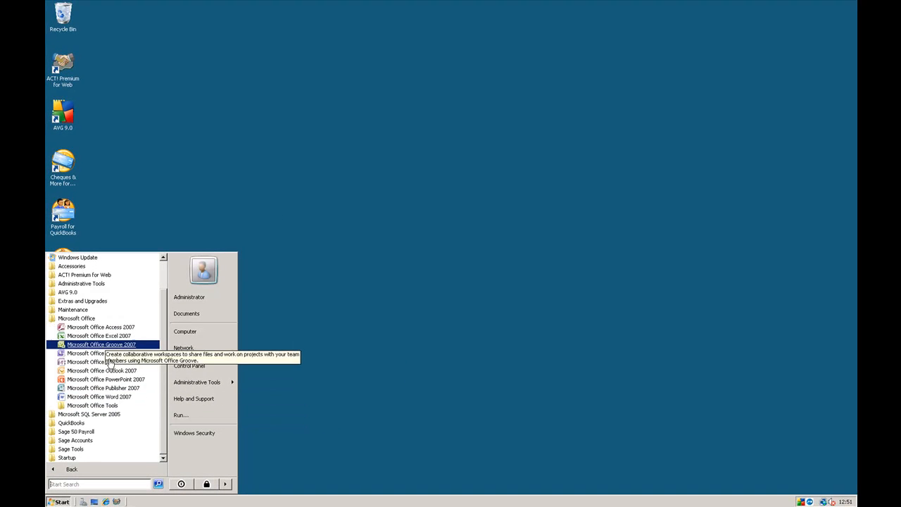
left_click(119, 398)
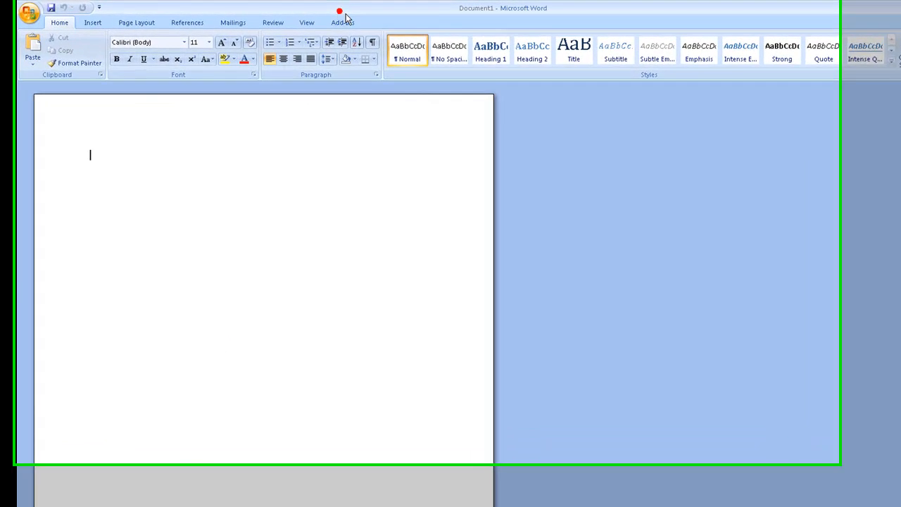
Show Word in a smaller, repositioned window and enter the sample lines "Hhjhjhhjhjh" and "bjjhj" in the blank document
double_click(400, 9)
left_click_drag(371, 50, 637, 73)
type("hhjhjhhjhjh")
key("Return")
key("Return")
type("bjhj")
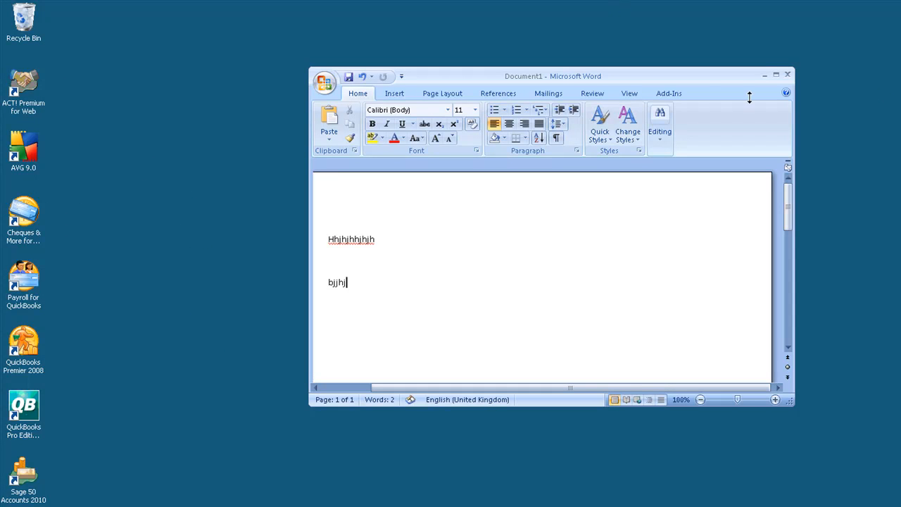
Look through Word's Page Layout, Mailings and Home tools while moving its window around the remote desktop
left_click_drag(711, 78, 669, 74)
left_click(396, 89)
scroll(501, 89, "down", 2)
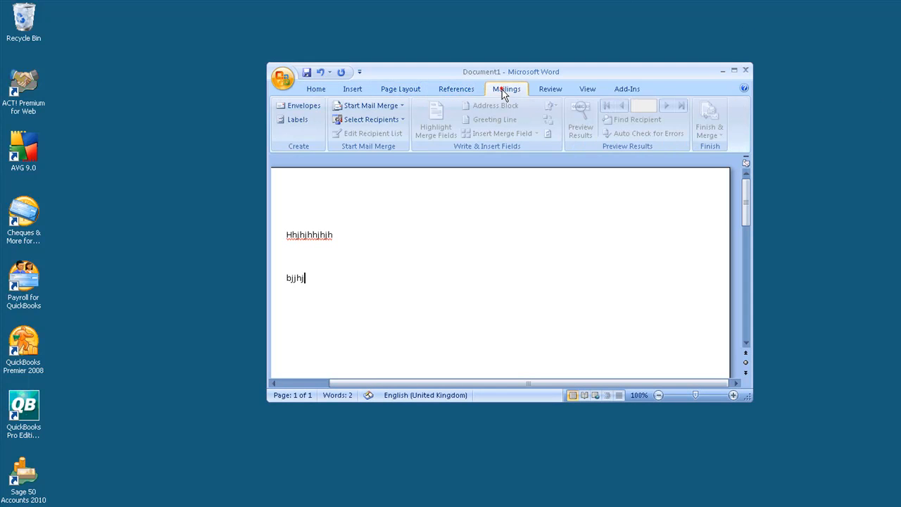
left_click(315, 88)
left_click_drag(390, 76, 496, 51)
left_click(121, 356)
left_click(90, 265)
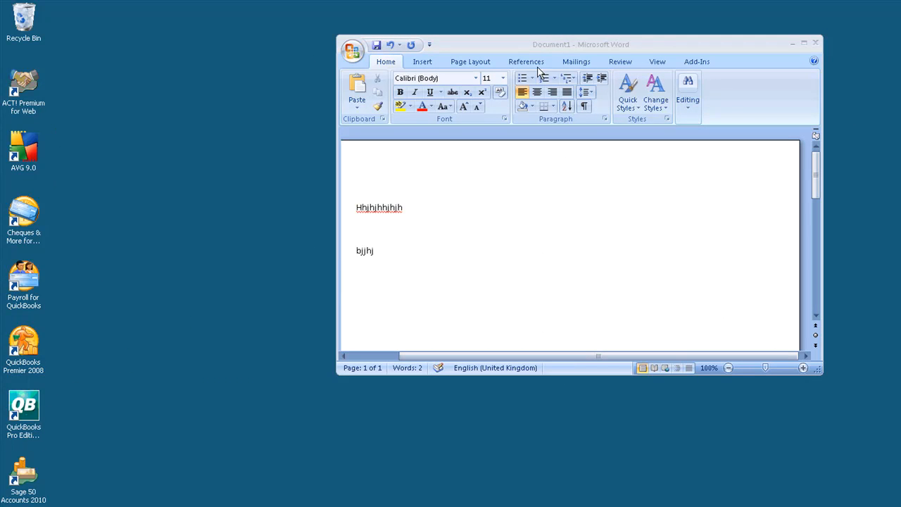
Close Word without saving the sample document
left_click(815, 42)
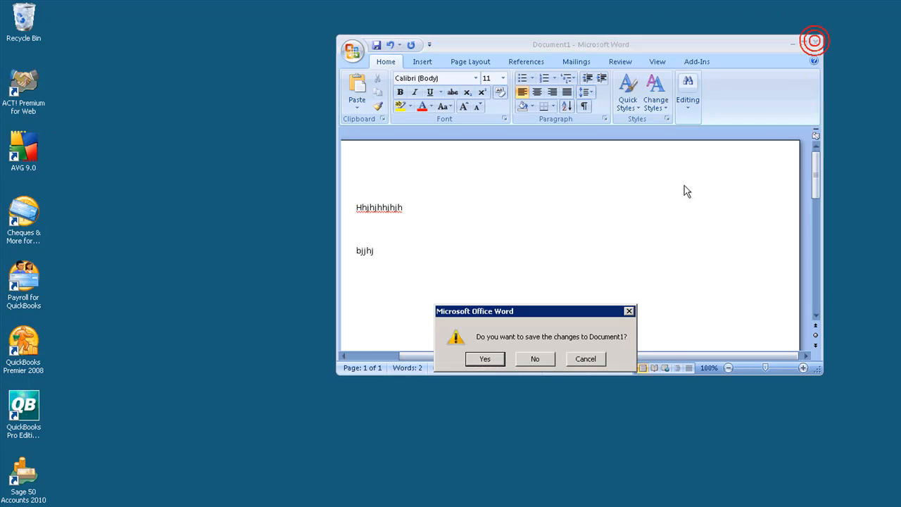
left_click(536, 358)
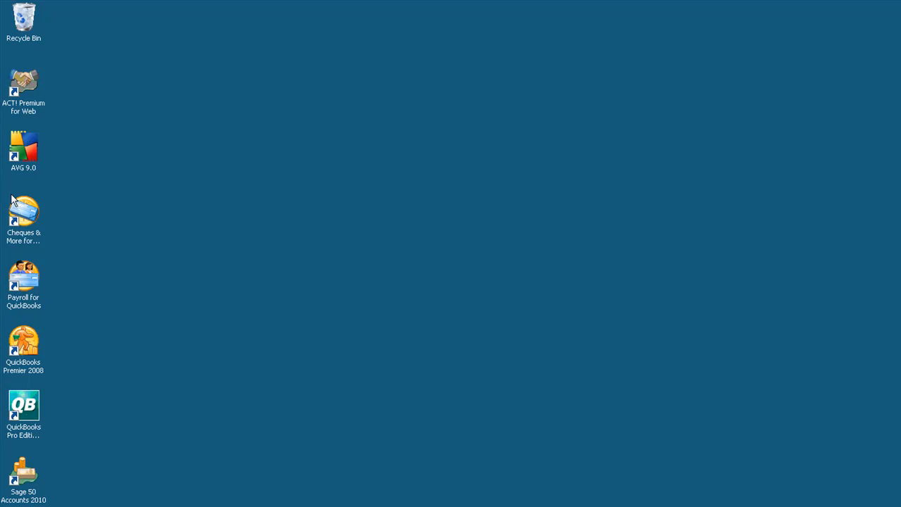
left_click(160, 306)
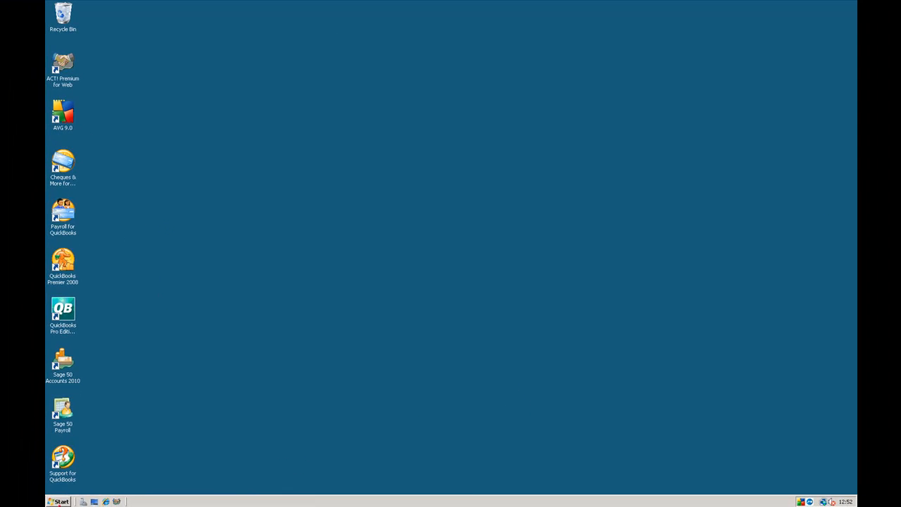
Examine the QuickBooks and ACT! programs installed on the server
left_click(59, 502)
left_click(60, 471)
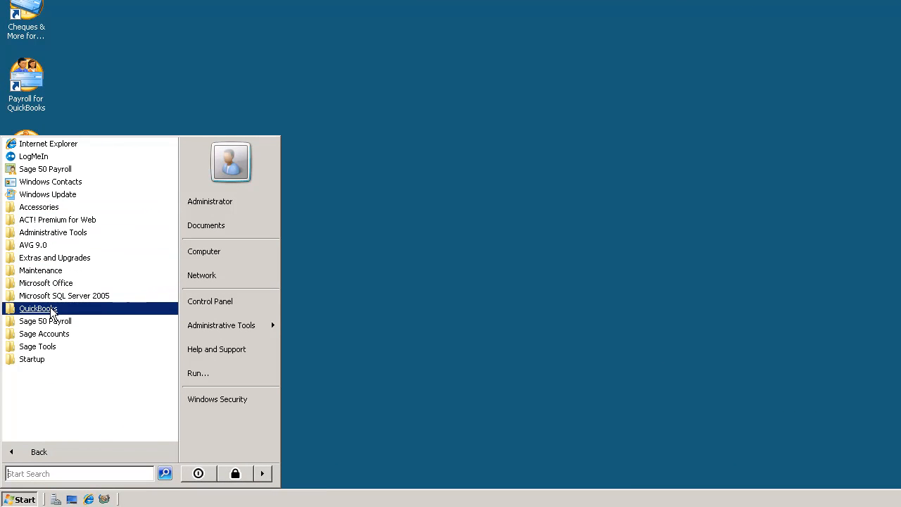
left_click(50, 310)
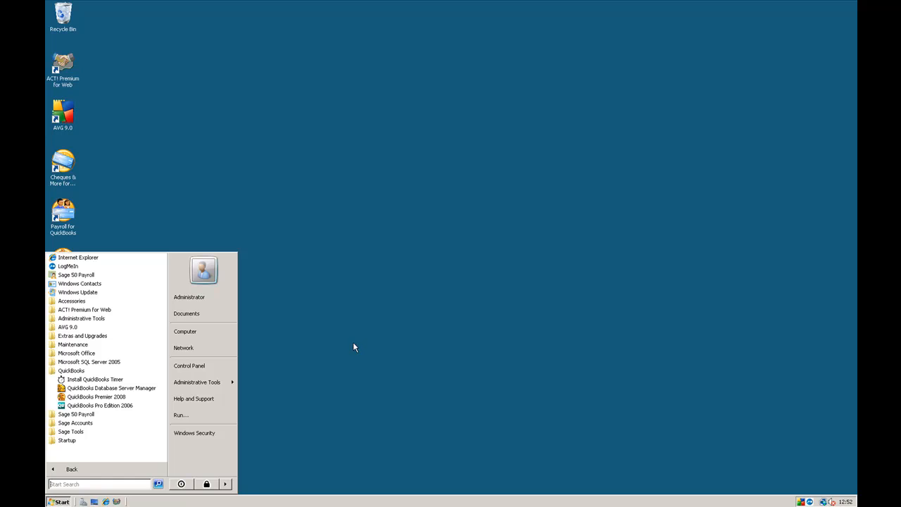
left_click(99, 309)
left_click(402, 322)
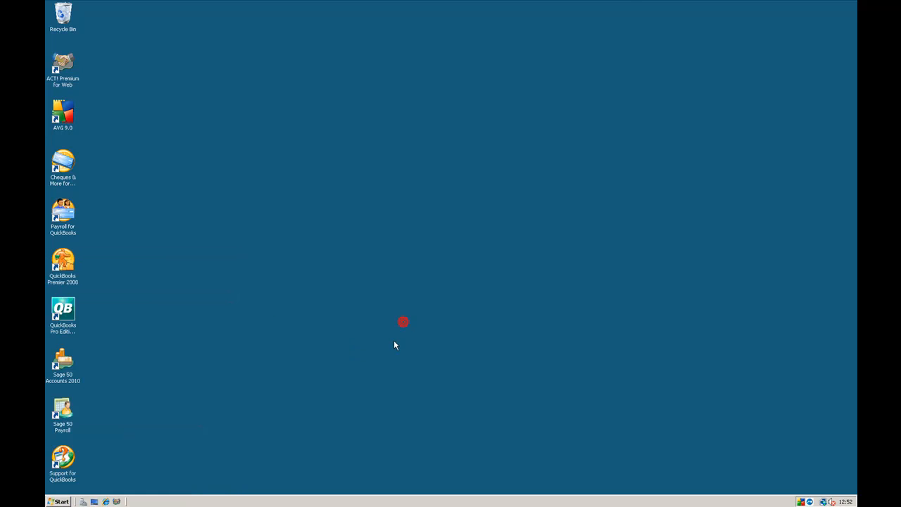
Restore the remote desktop to a window and place it beside the local desktop shortcuts
double_click(349, 5)
left_click_drag(364, 51, 437, 11)
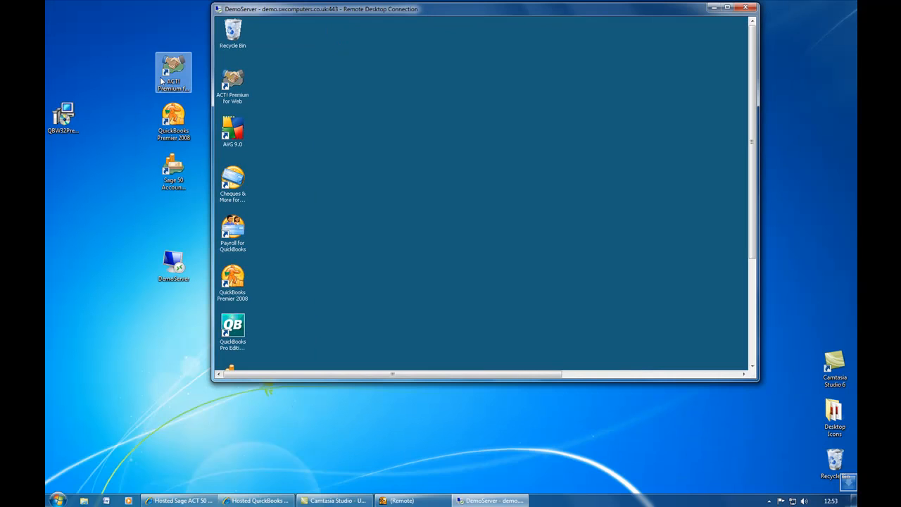